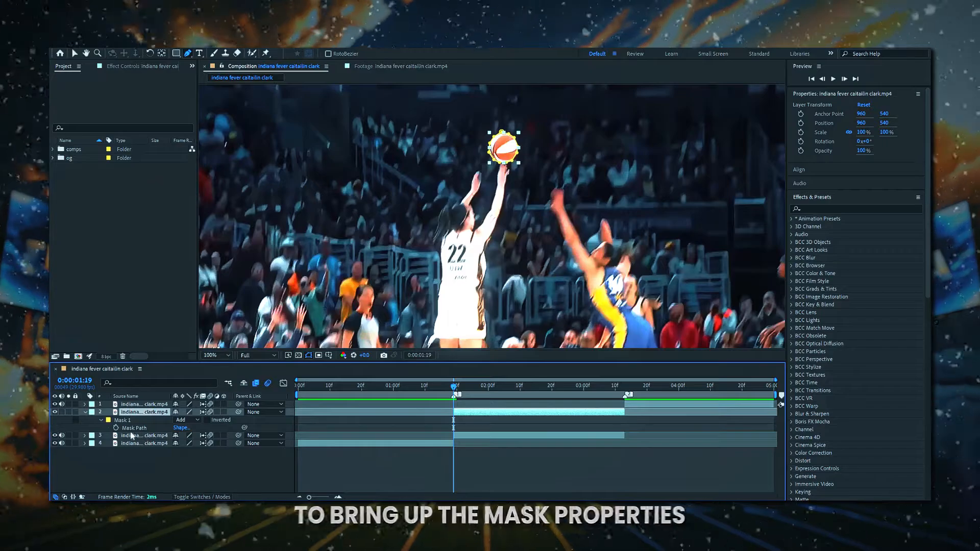
# Track Mask 1 forward using the Position, Scale, Rotation & Skew method.
pyautogui.rightClick(129, 422)
pyautogui.click(150, 426)
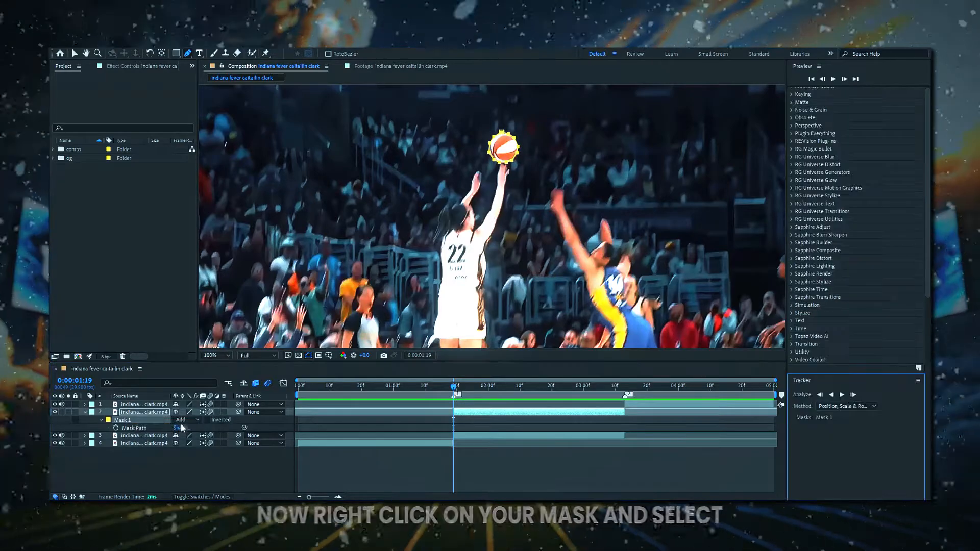
pyautogui.click(861, 408)
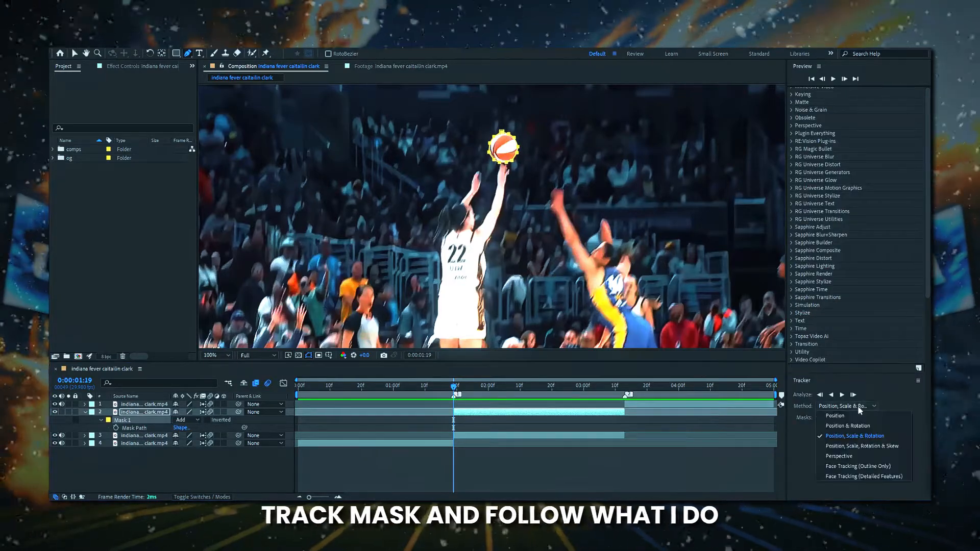
pyautogui.click(861, 447)
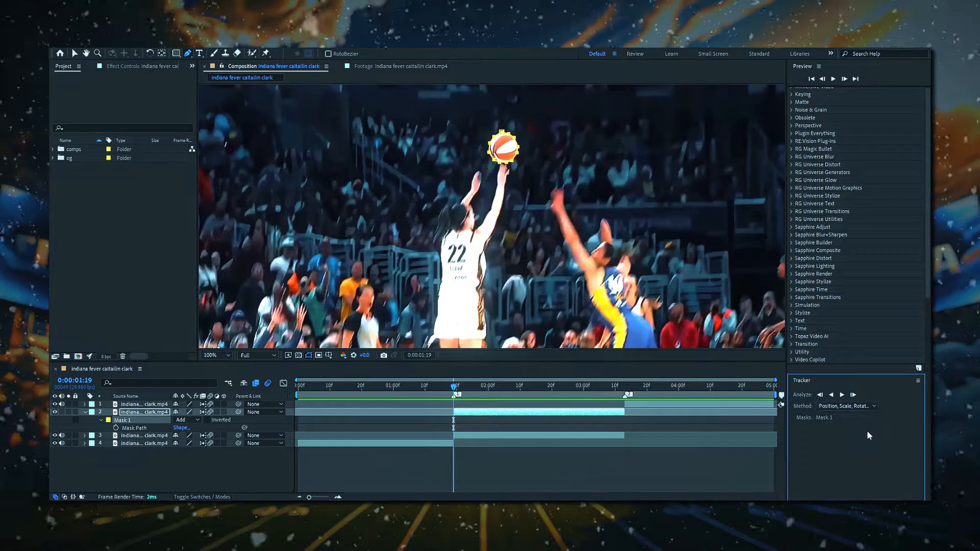
pyautogui.click(842, 395)
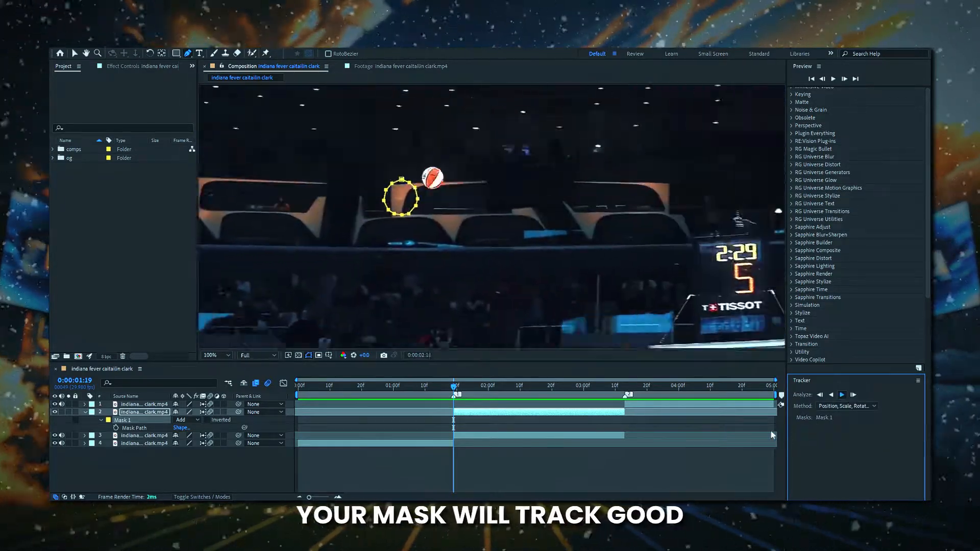
# Return to 0:00:01:21 and realign the drifting mask over the ball frame by frame with Free Transform.
pyautogui.moveTo(521, 391); pyautogui.dragTo(459, 388)
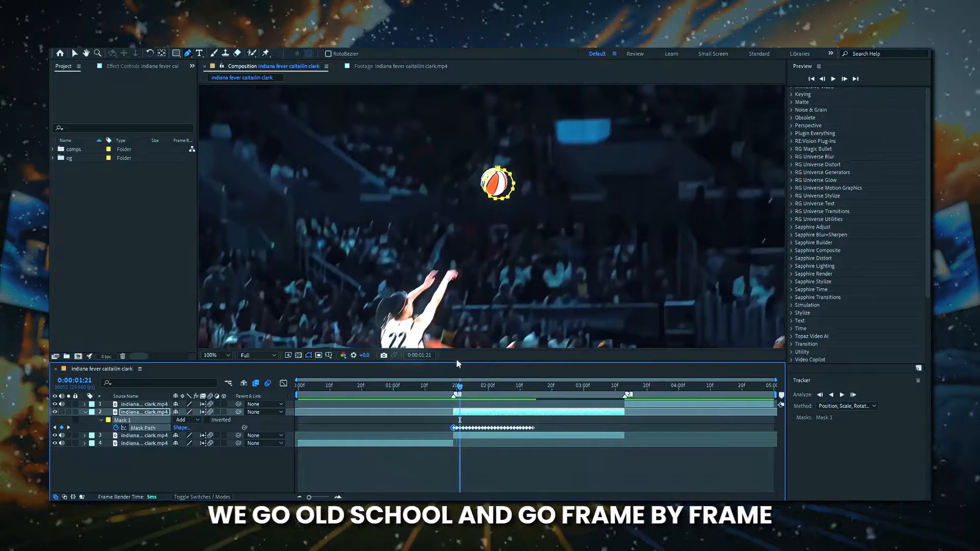
pyautogui.hotkey('ctrl', 't')
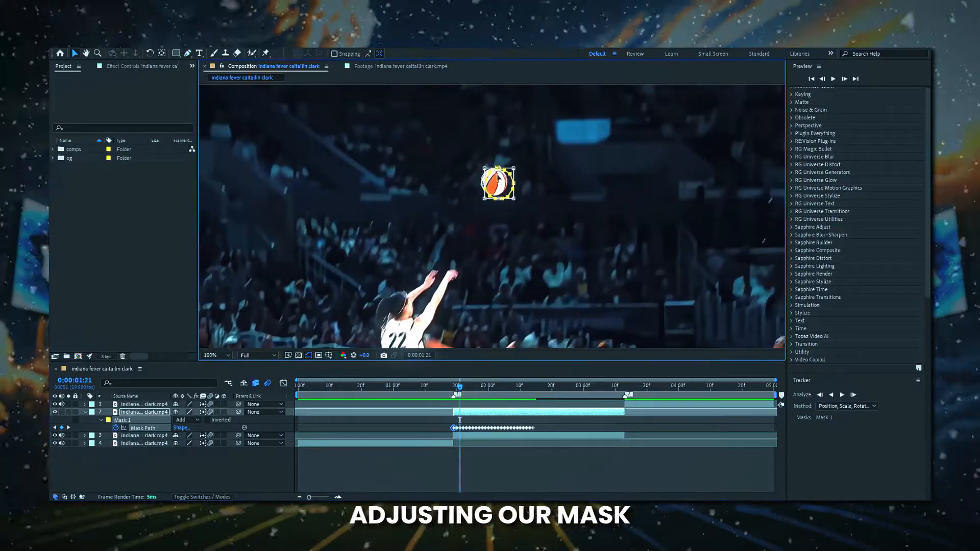
pyautogui.moveTo(499, 178); pyautogui.dragTo(494, 177)
pyautogui.press('pagedown')
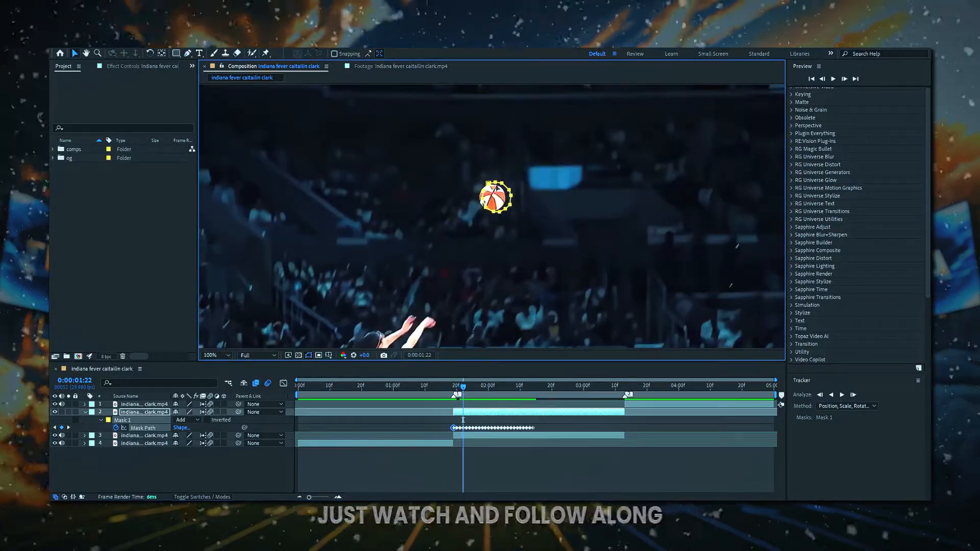
pyautogui.press('pagedown')
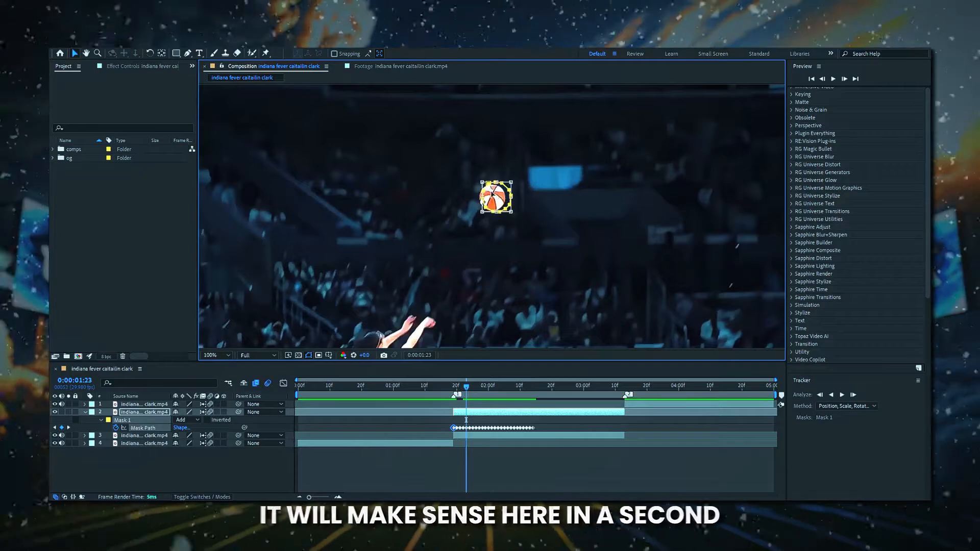
pyautogui.press('pagedown')
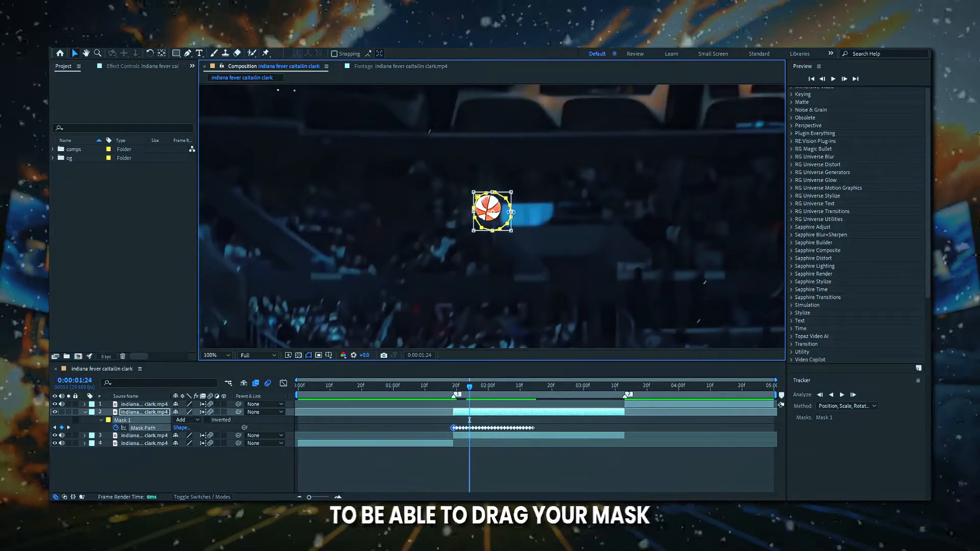
pyautogui.moveTo(510, 211); pyautogui.dragTo(475, 209)
pyautogui.press('pagedown')
pyautogui.press('pagedown')
pyautogui.press('pagedown')
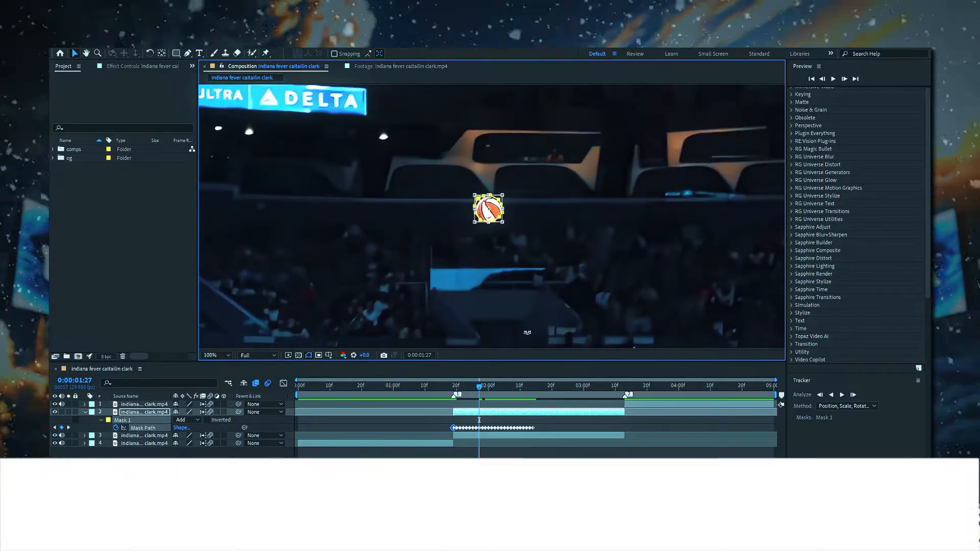
# Resume tracking the mask forward from the corrected frame.
pyautogui.click(548, 433)
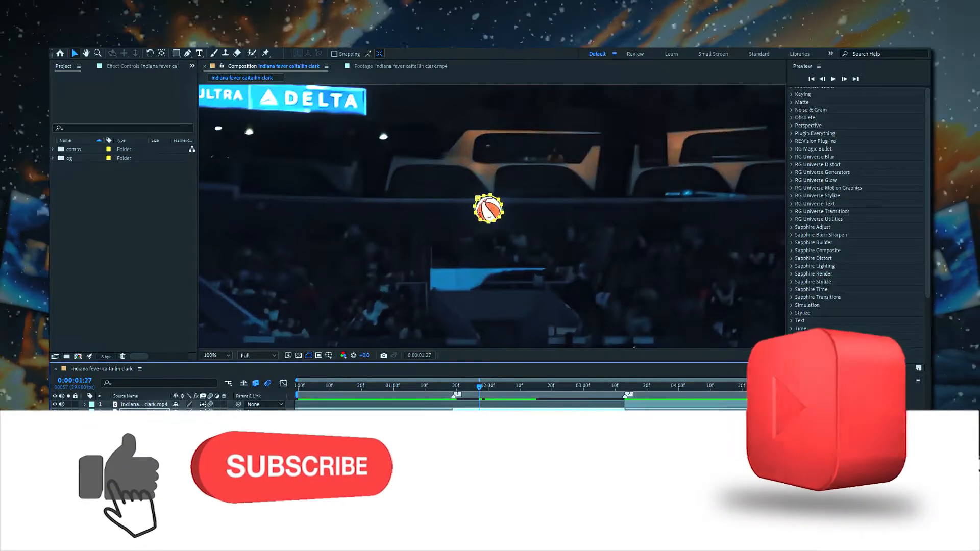
pyautogui.click(842, 394)
pyautogui.click(536, 285)
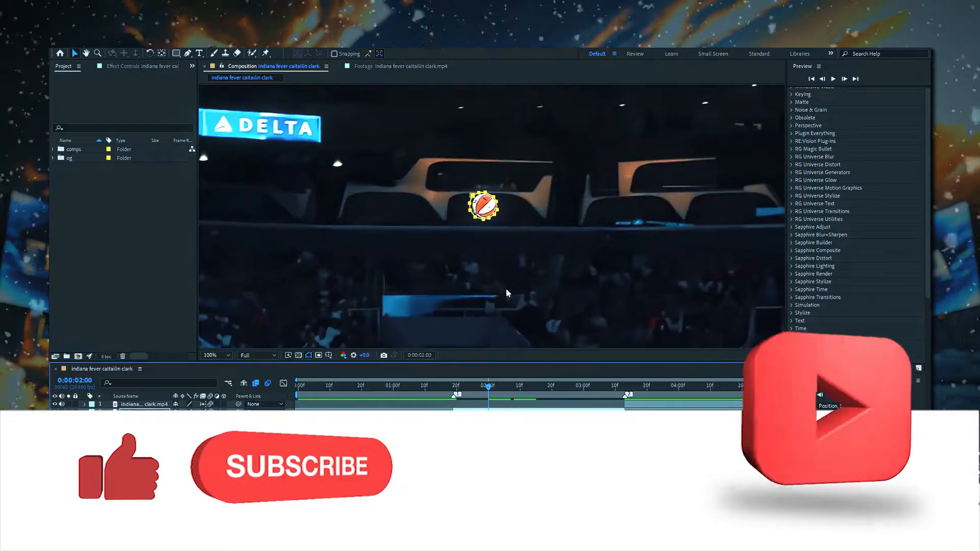
# Correct the mask's position on the ball frame by frame through about 0:00:02:06.
pyautogui.press('pagedown')
pyautogui.click(479, 275)
pyautogui.doubleClick(486, 203)
pyautogui.moveTo(486, 202); pyautogui.dragTo(488, 202)
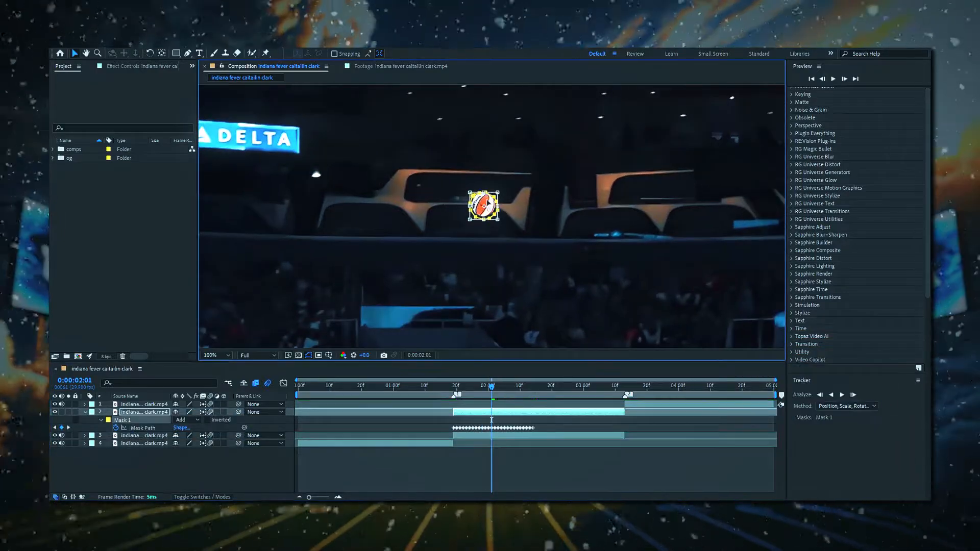
pyautogui.moveTo(491, 420); pyautogui.dragTo(495, 420)
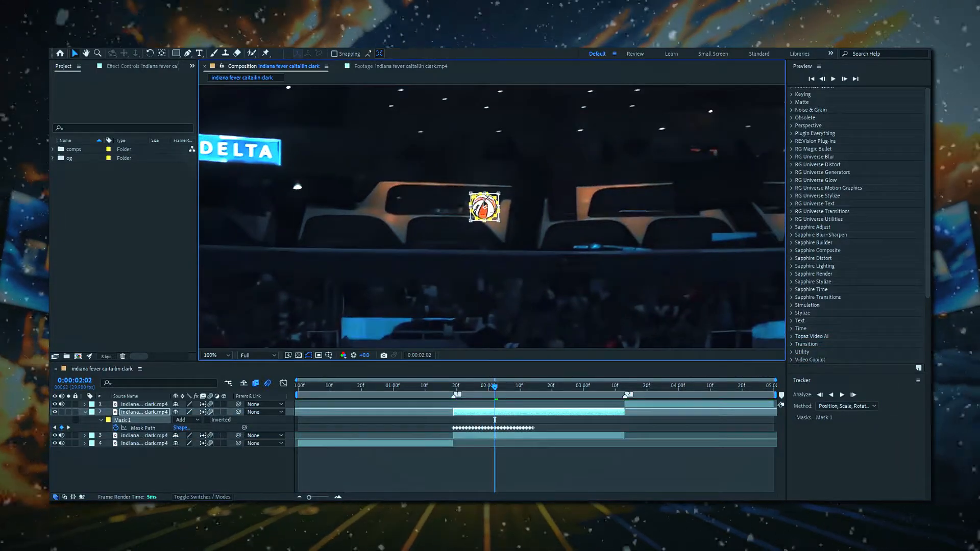
pyautogui.moveTo(480, 208); pyautogui.dragTo(472, 201)
pyautogui.press('pagedown')
pyautogui.doubleClick(471, 207)
pyautogui.press('pagedown')
pyautogui.hotkey('ctrl', 't')
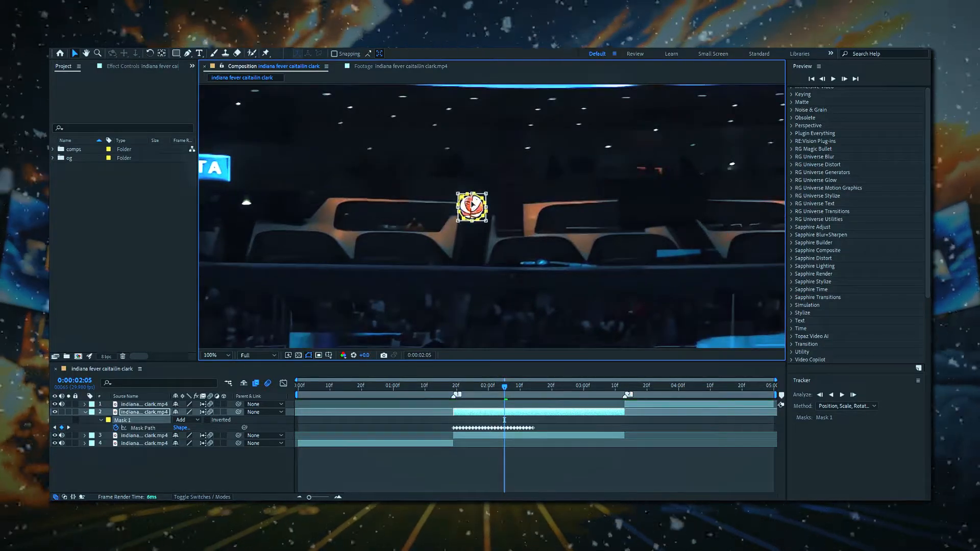
pyautogui.press('pagedown')
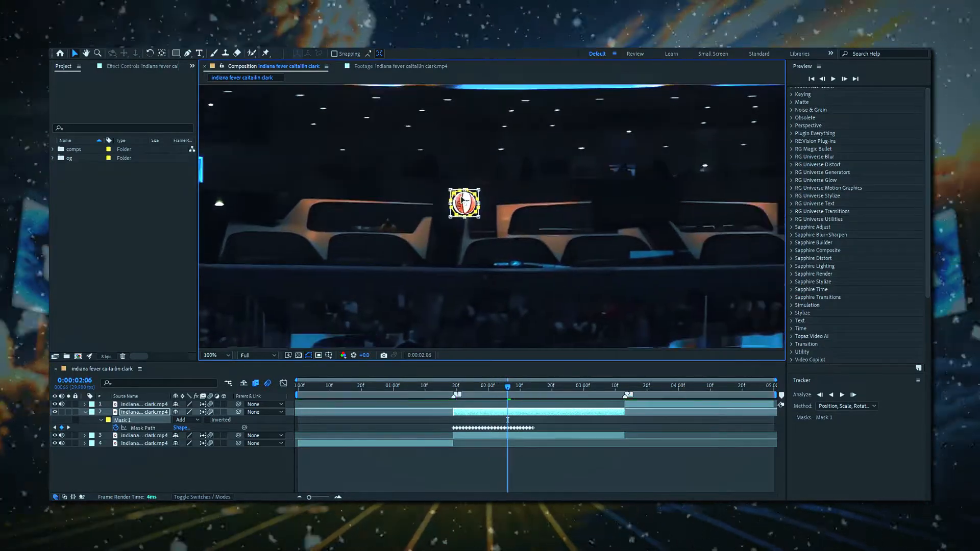
pyautogui.press('pagedown')
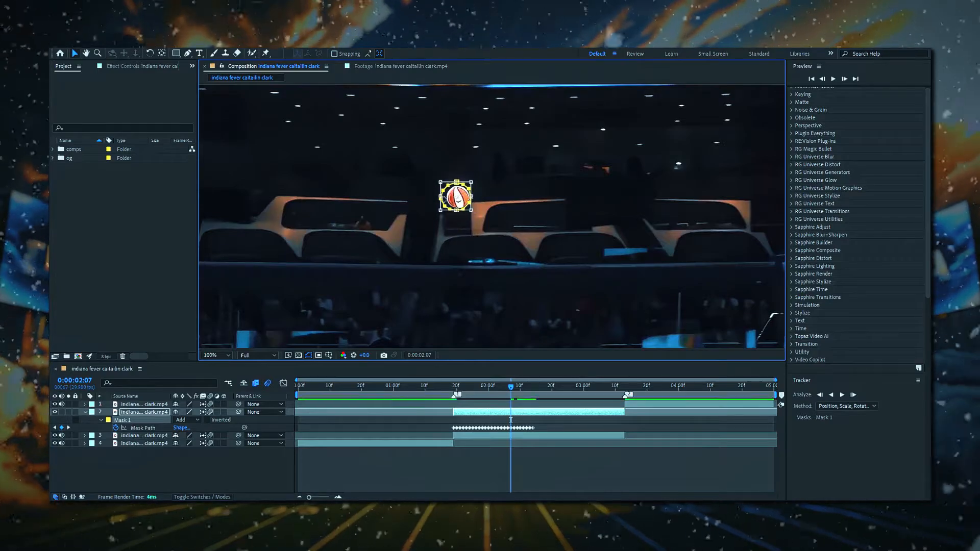
pyautogui.press('pagedown')
# Continue nudging the mask onto the ball frame by frame through about 0:00:02:19.
pyautogui.moveTo(459, 207); pyautogui.dragTo(452, 177)
pyautogui.press('pagedown')
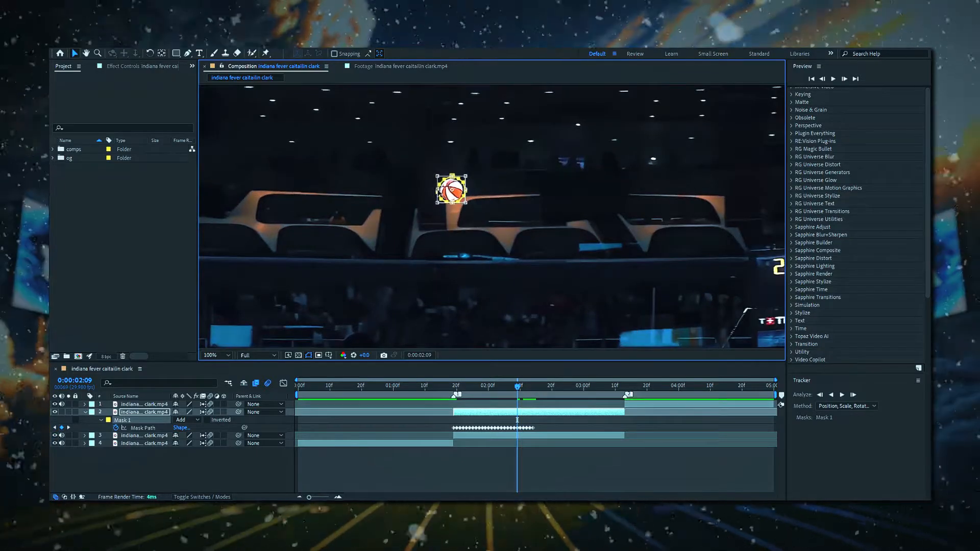
pyautogui.press('pagedown')
pyautogui.moveTo(429, 198); pyautogui.dragTo(432, 178)
pyautogui.press('pagedown')
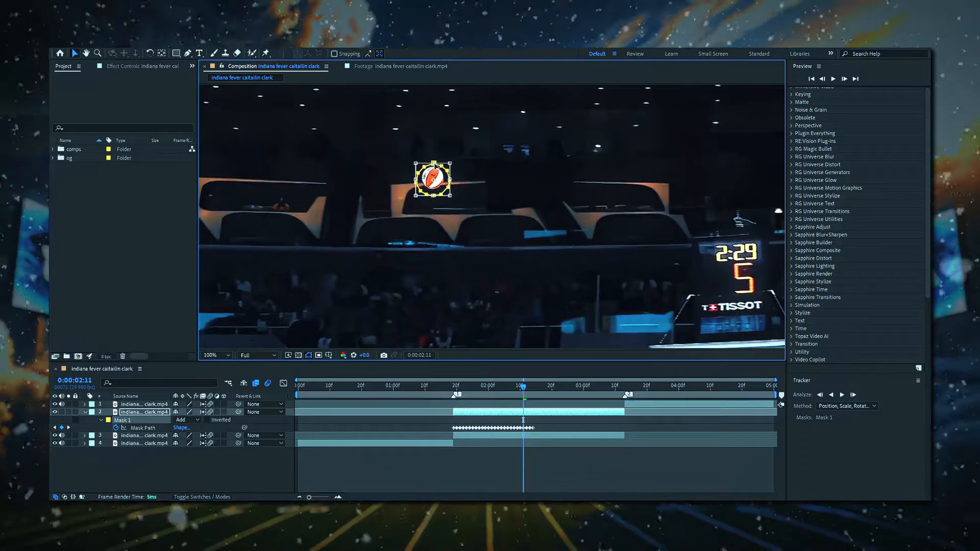
pyautogui.press('pagedown')
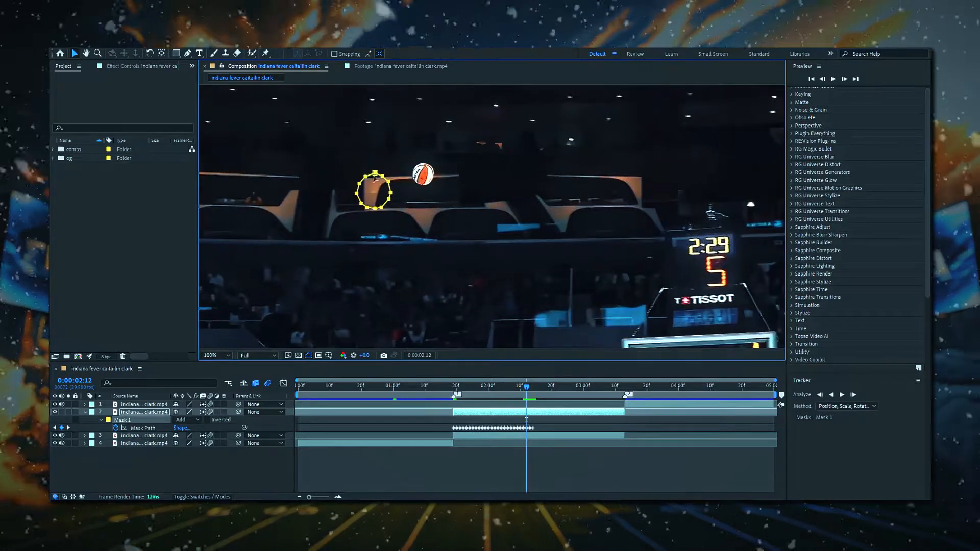
pyautogui.moveTo(372, 192); pyautogui.dragTo(424, 174)
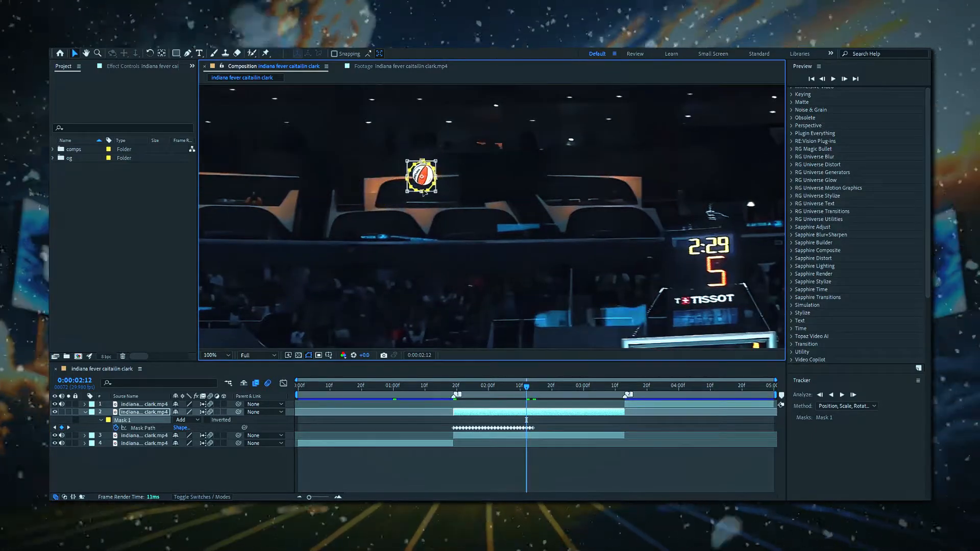
pyautogui.press('pagedown')
pyautogui.moveTo(375, 176); pyautogui.dragTo(437, 161)
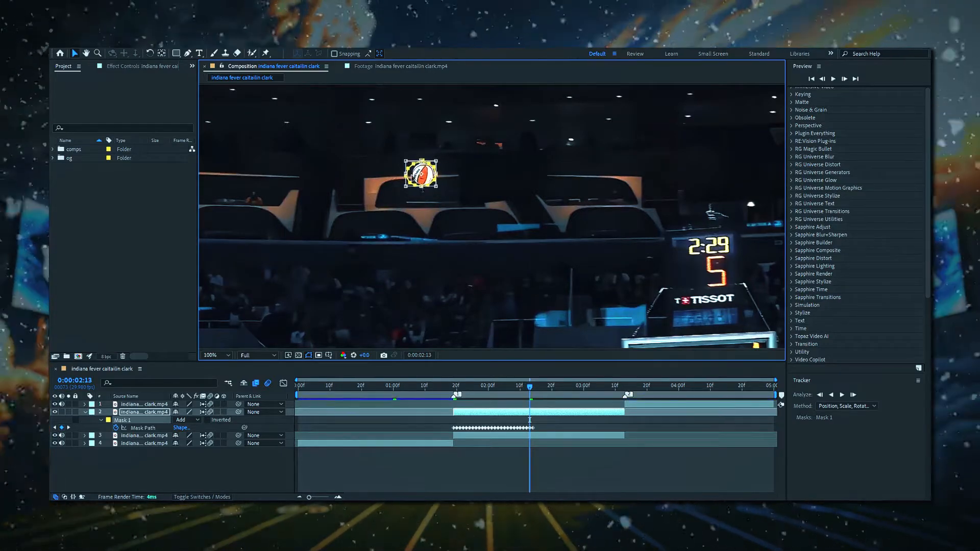
pyautogui.press('pagedown')
pyautogui.moveTo(347, 184); pyautogui.dragTo(416, 169)
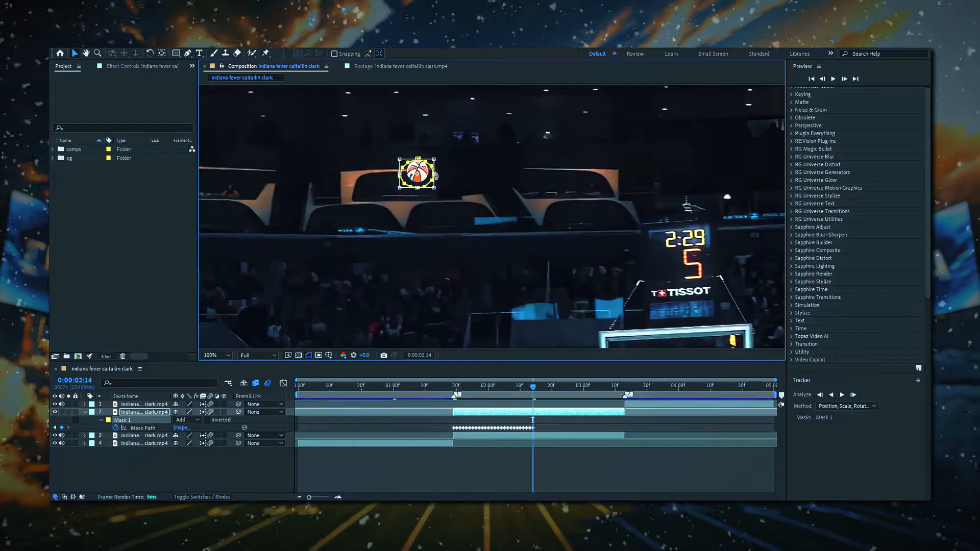
pyautogui.press('pagedown')
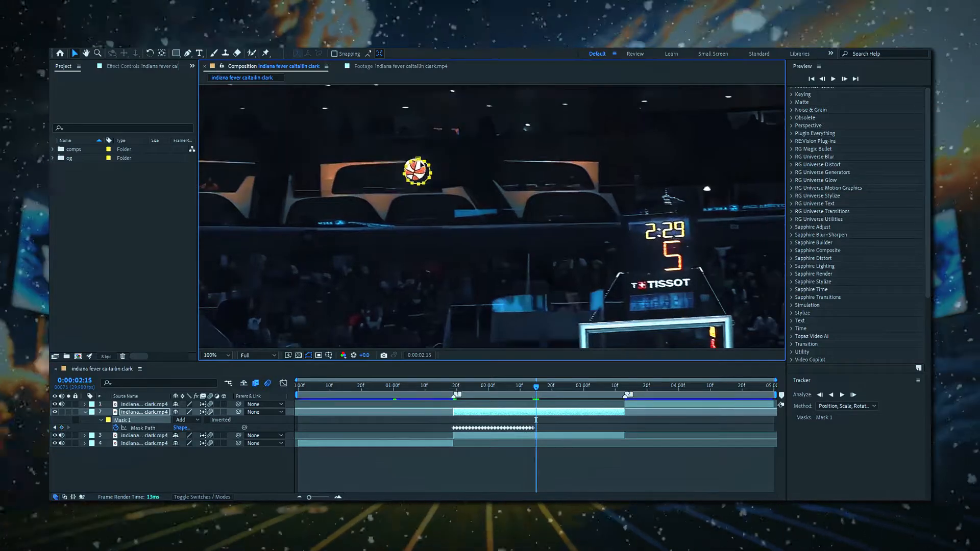
pyautogui.moveTo(421, 166); pyautogui.dragTo(412, 168)
pyautogui.press('pagedown')
pyautogui.press('pagedown')
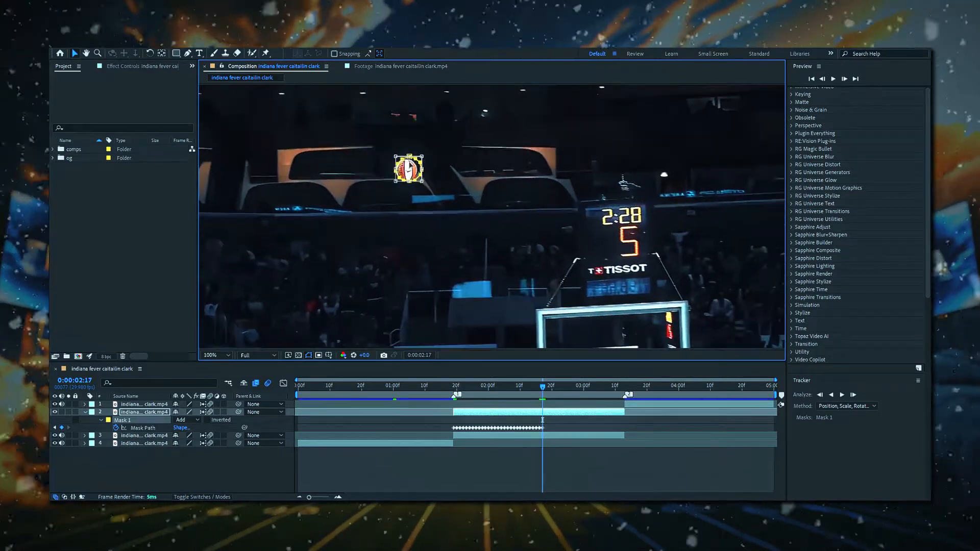
pyautogui.press('pagedown')
# Move the mask with the ball and step frame by frame to the clip's end near 0:00:03:13.
pyautogui.press('pagedown')
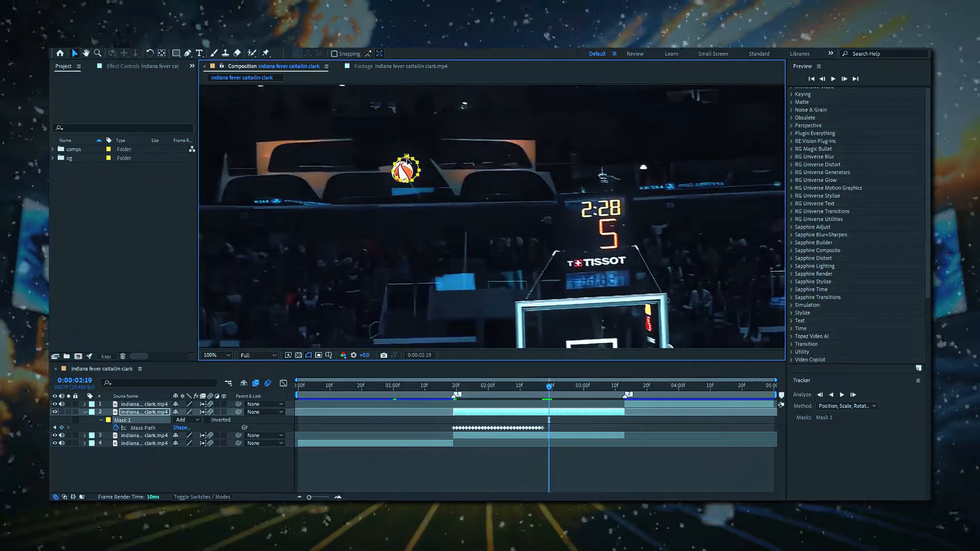
pyautogui.press('pagedown')
pyautogui.moveTo(407, 170); pyautogui.dragTo(507, 292)
pyautogui.press('pagedown')
pyautogui.press('pagedown')
pyautogui.press('pagedown')
pyautogui.press('pagedown')
pyautogui.press('pagedown')
pyautogui.press('pagedown')
pyautogui.press('pagedown')
pyautogui.press('pagedown')
pyautogui.press('pagedown')
pyautogui.press('pagedown')
pyautogui.press('pagedown')
pyautogui.press('pagedown')
pyautogui.press('pagedown')
pyautogui.press('pagedown')
pyautogui.press('pagedown')
pyautogui.press('pagedown')
pyautogui.press('pagedown')
pyautogui.press('pagedown')
pyautogui.press('pagedown')
pyautogui.press('pagedown')
pyautogui.press('pagedown')
pyautogui.press('pagedown')
pyautogui.press(',')
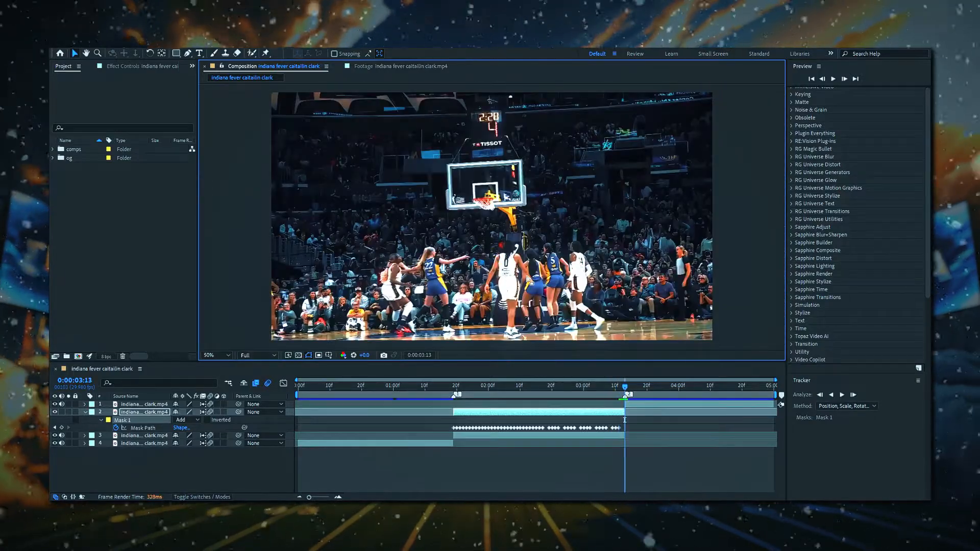
# Lock Mask 1 and play the layer from its in point.
pyautogui.click(76, 419)
pyautogui.press('i')
pyautogui.press('space')
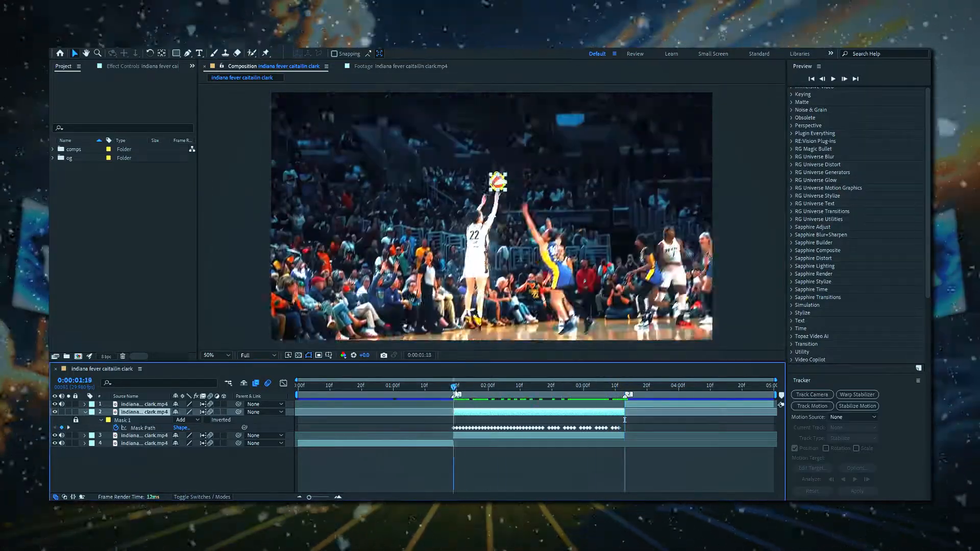
# Preview the isolated masked ball with the other layers hidden, then collapse the layer's properties.
pyautogui.click(55, 435)
pyautogui.click(382, 466)
pyautogui.click(432, 386)
pyautogui.press('space')
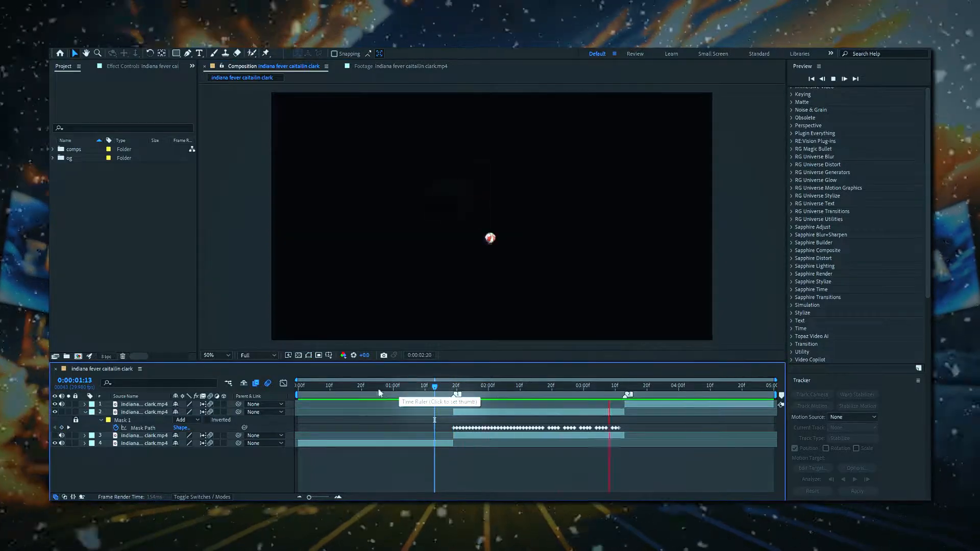
pyautogui.press('space')
pyautogui.press('k')
pyautogui.click(546, 412)
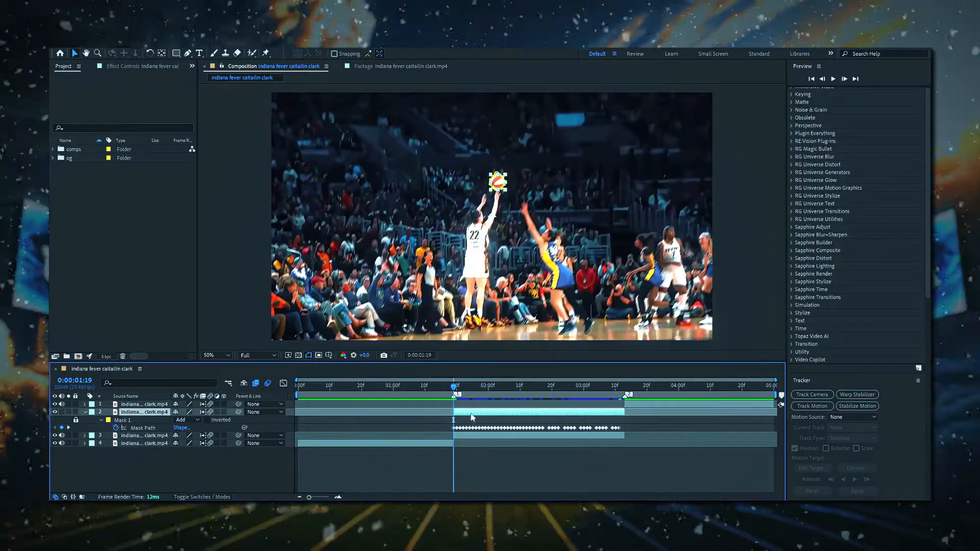
pyautogui.press('u')
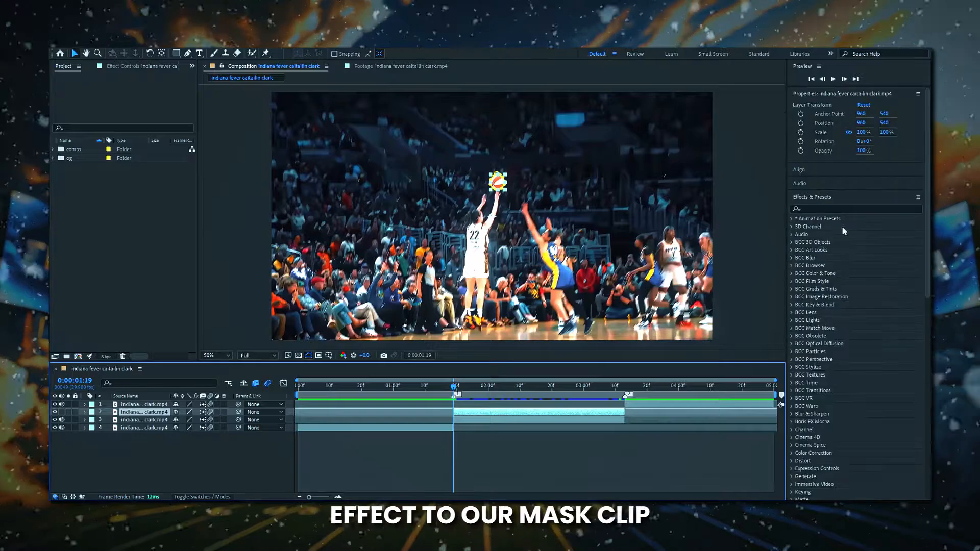
# Search the effects for Saber and apply it to the masked ball layer.
pyautogui.click(818, 208)
pyautogui.write('sa')
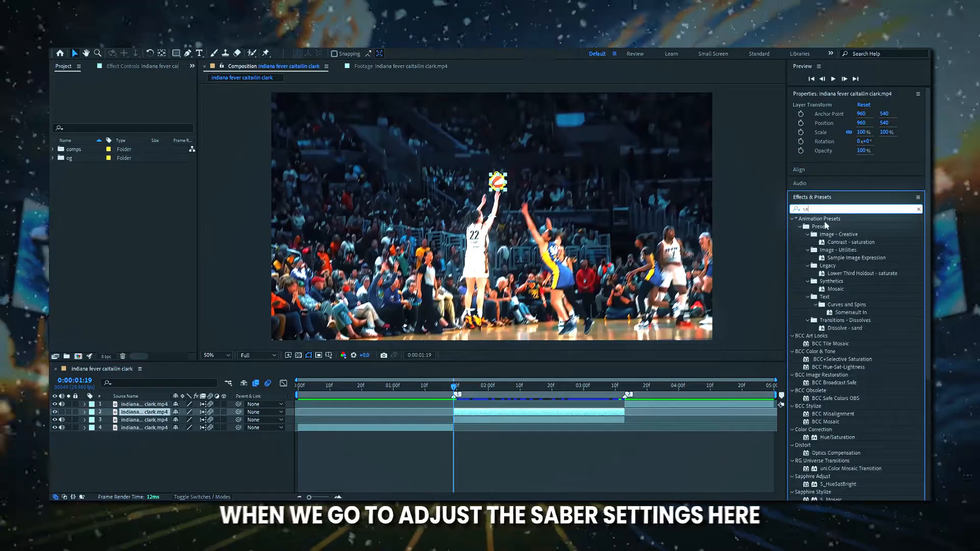
pyautogui.write('ber')
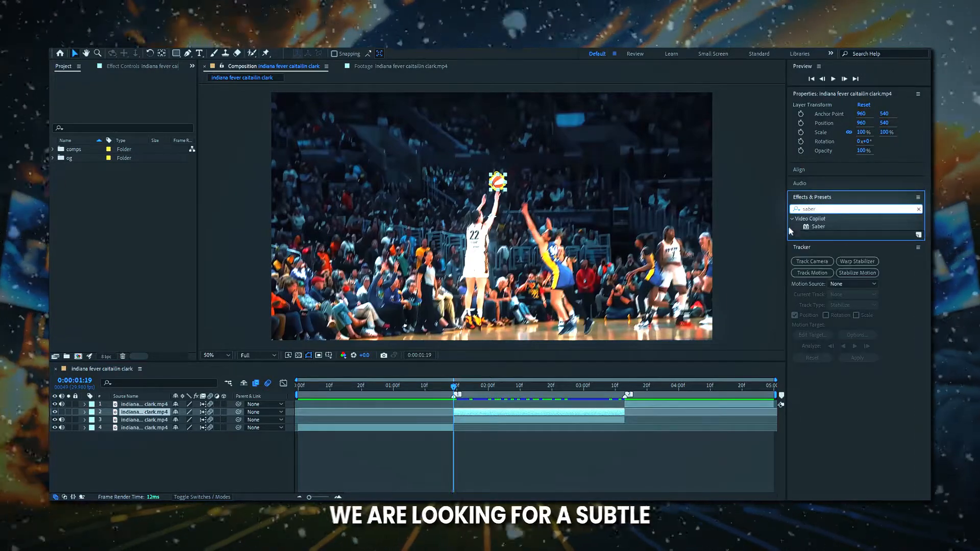
pyautogui.moveTo(818, 226); pyautogui.dragTo(474, 411)
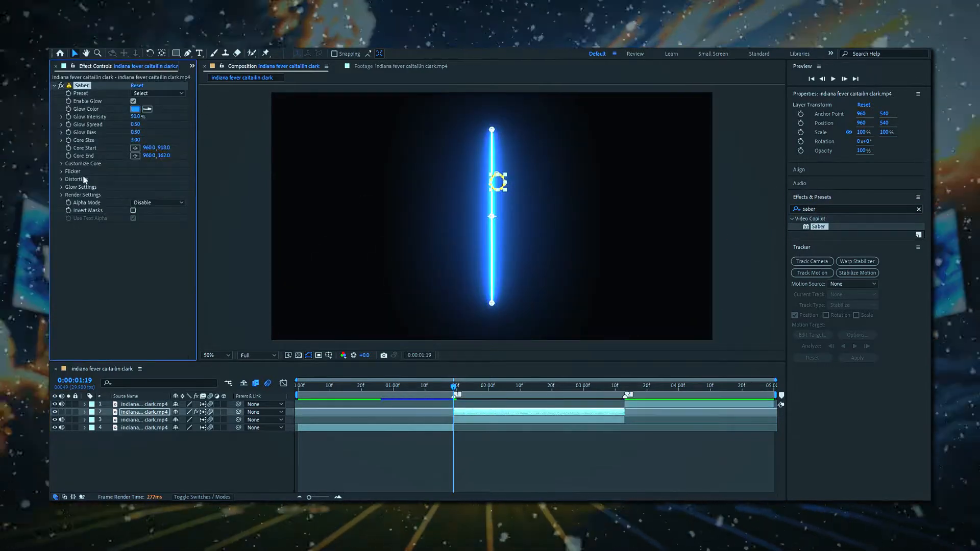
# Set Saber's core type to Layer Masks and apply the Hot preset.
pyautogui.click(62, 163)
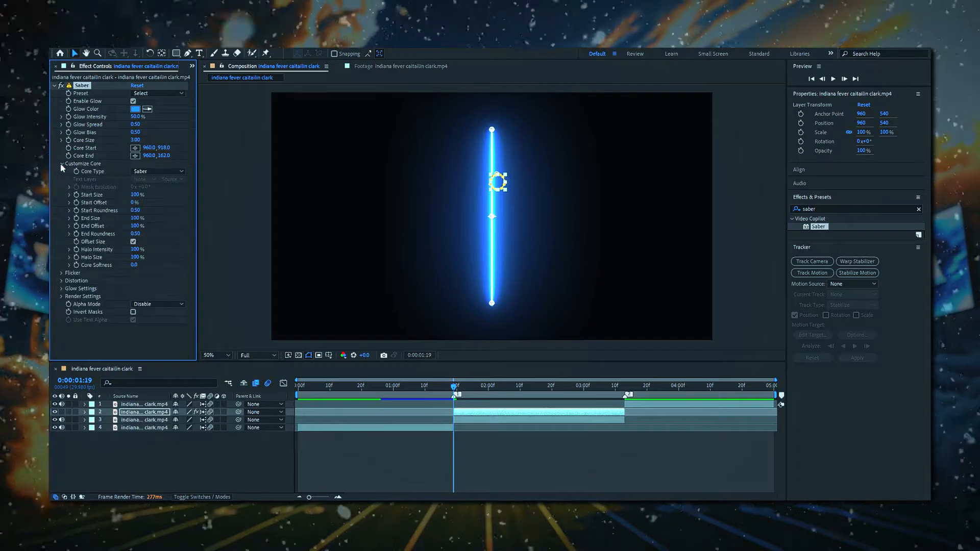
pyautogui.click(157, 172)
pyautogui.click(162, 192)
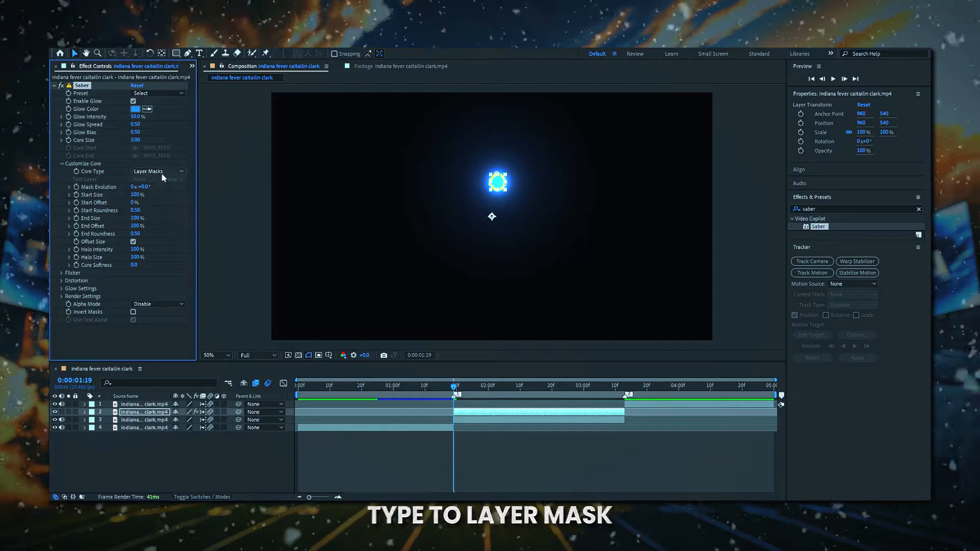
pyautogui.click(152, 93)
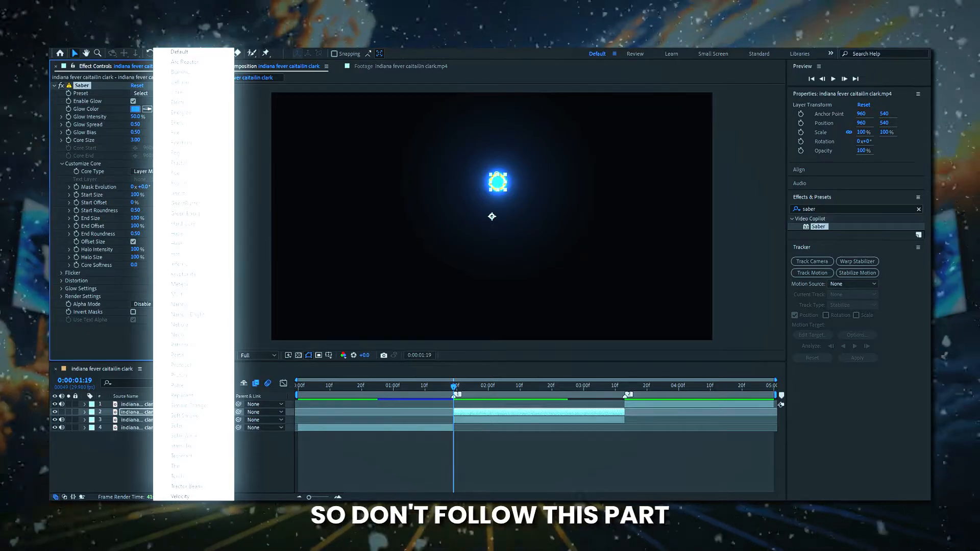
pyautogui.click(182, 252)
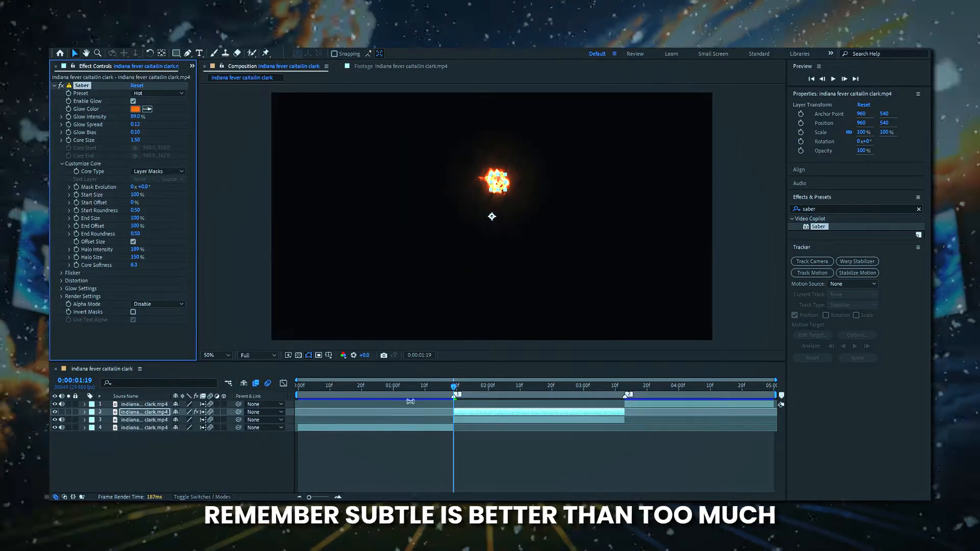
# Set the masked ball layer's blending mode to Add.
pyautogui.press('F4')
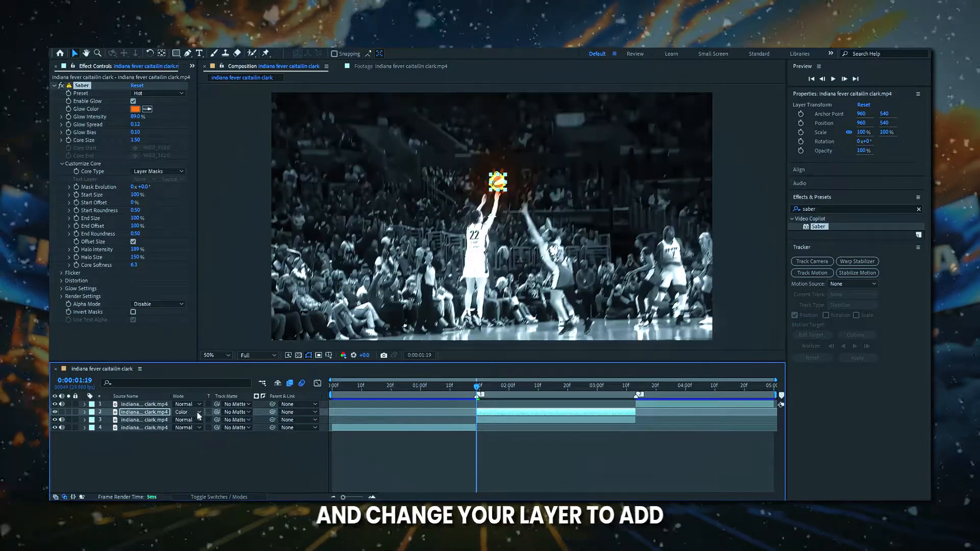
pyautogui.click(197, 411)
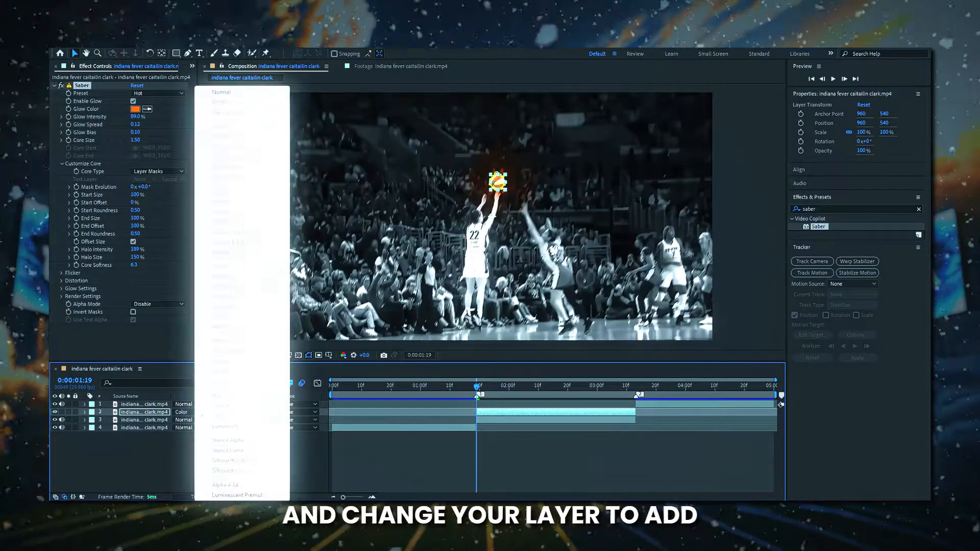
pyautogui.click(217, 192)
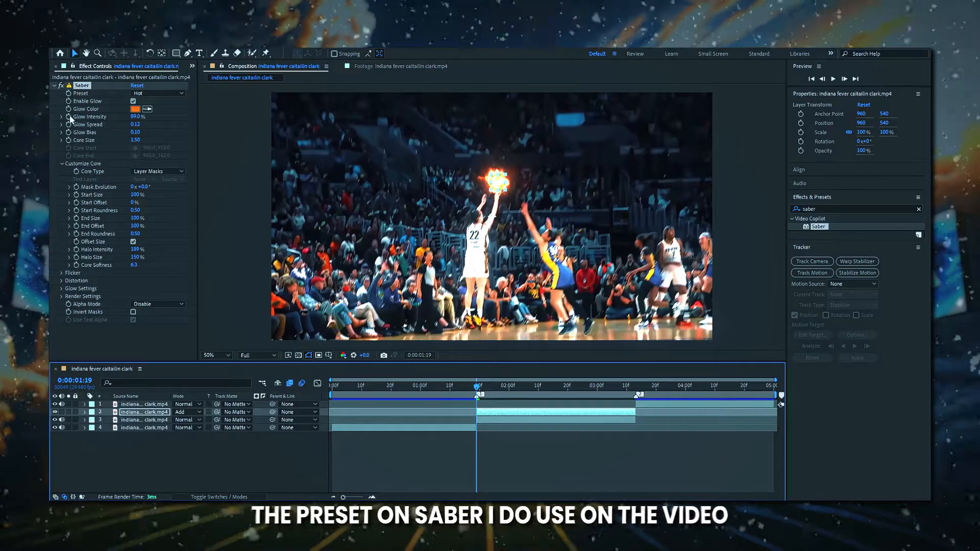
# Keyframe Saber's glow intensity and core size at 0 on the current frame.
pyautogui.moveTo(136, 116); pyautogui.dragTo(87, 118)
pyautogui.moveTo(134, 140); pyautogui.dragTo(91, 142)
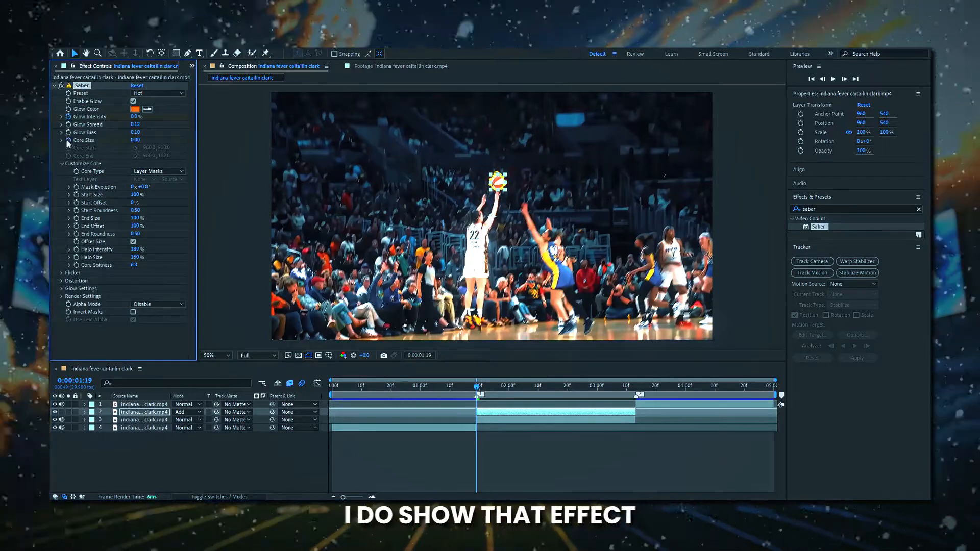
pyautogui.click(69, 140)
# At 0:00:02:15, set glow intensity to 20%, core size to 20 and glow spread to about 0.03.
pyautogui.moveTo(478, 388); pyautogui.dragTo(553, 387)
pyautogui.click(135, 116)
pyautogui.write('80')
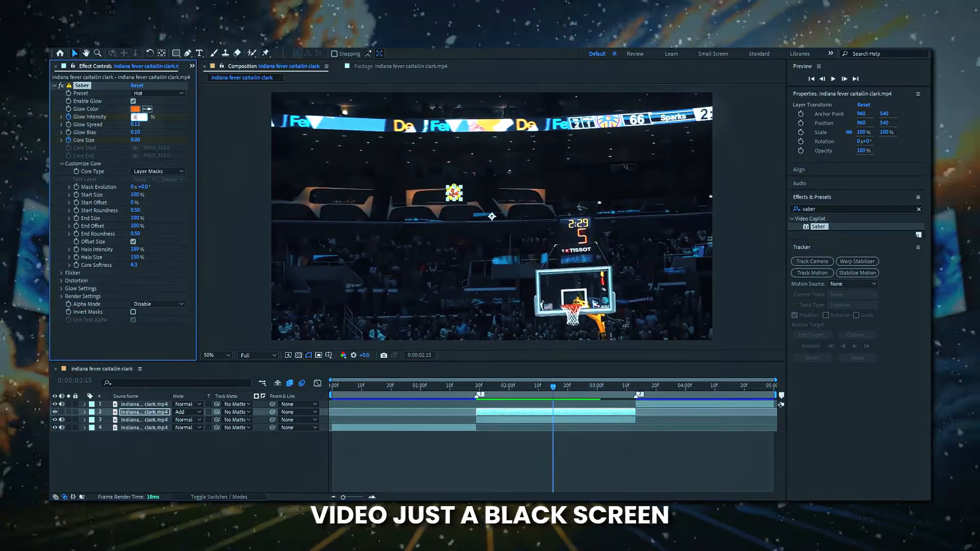
pyautogui.press('Return')
pyautogui.click(136, 140)
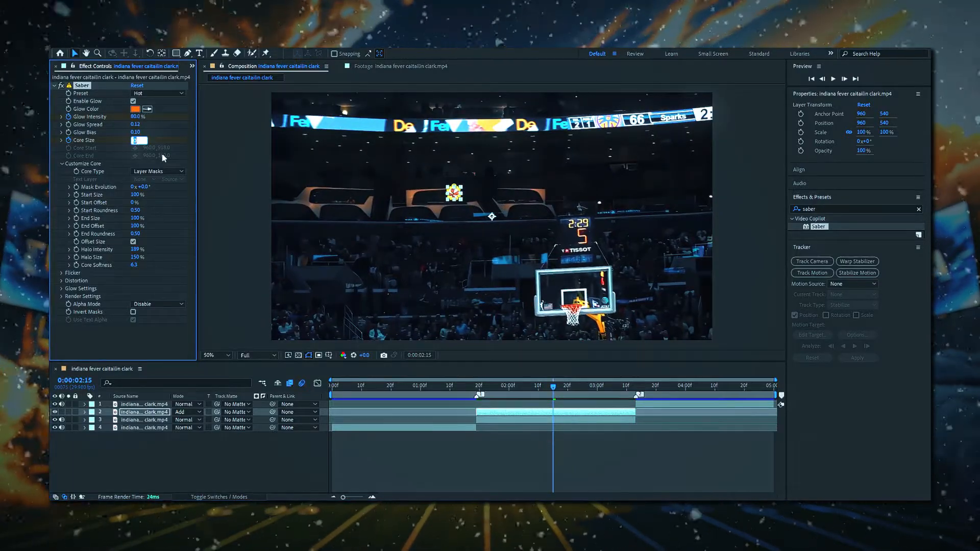
pyautogui.write('20')
pyautogui.press('Return')
pyautogui.click(136, 140)
pyautogui.write('10')
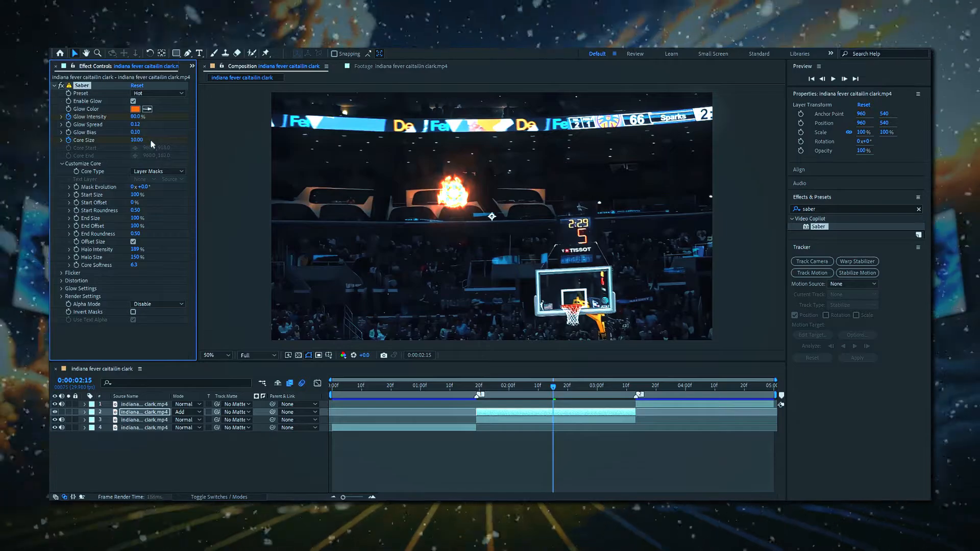
pyautogui.press('Return')
pyautogui.write('40')
pyautogui.press('Return')
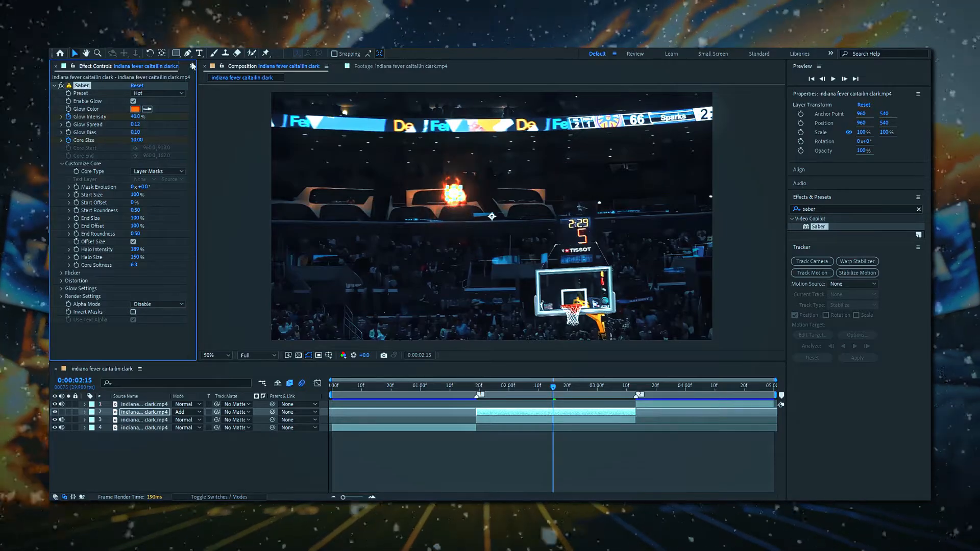
pyautogui.write('20')
pyautogui.press('Return')
pyautogui.click(142, 140)
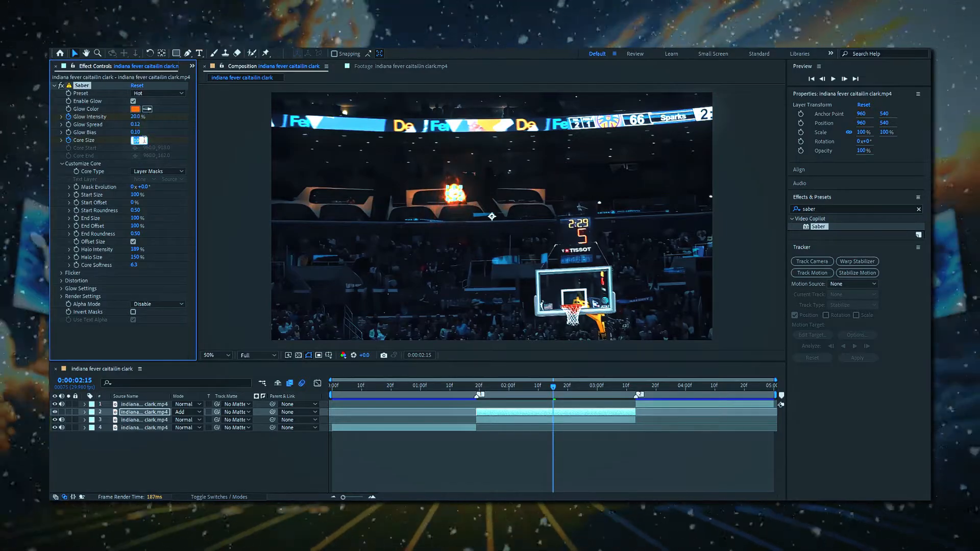
pyautogui.write('30')
pyautogui.press('Return')
pyautogui.click(140, 141)
pyautogui.write('2')
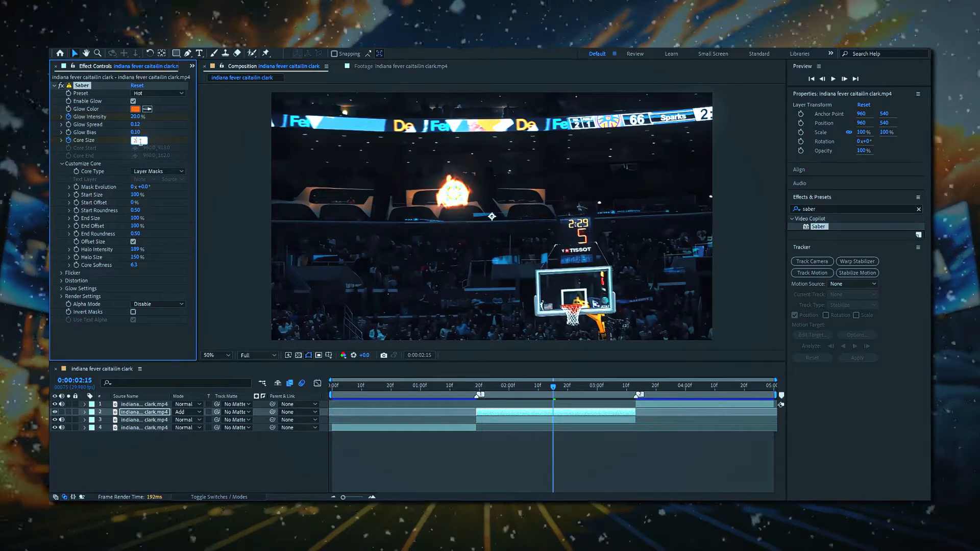
pyautogui.write('0')
pyautogui.press('Return')
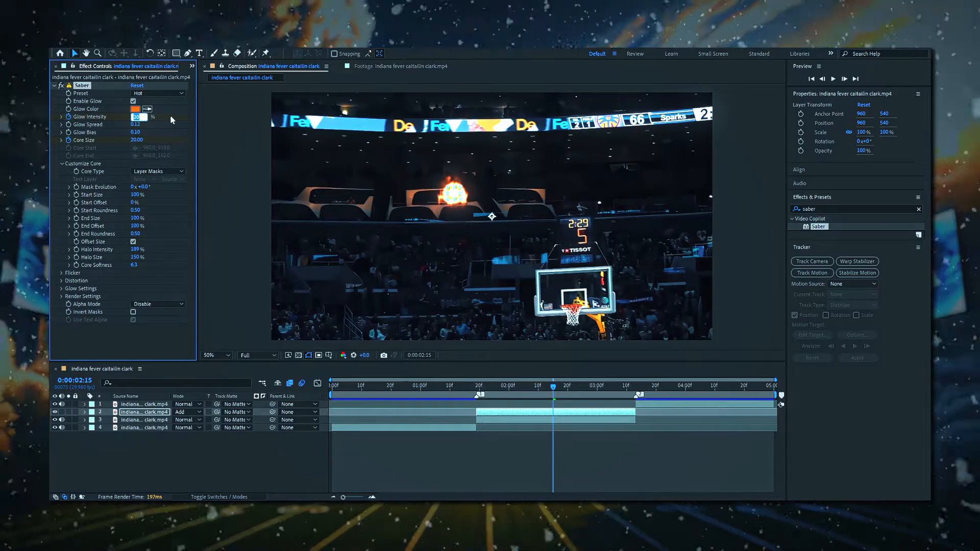
pyautogui.write('10')
pyautogui.press('Return')
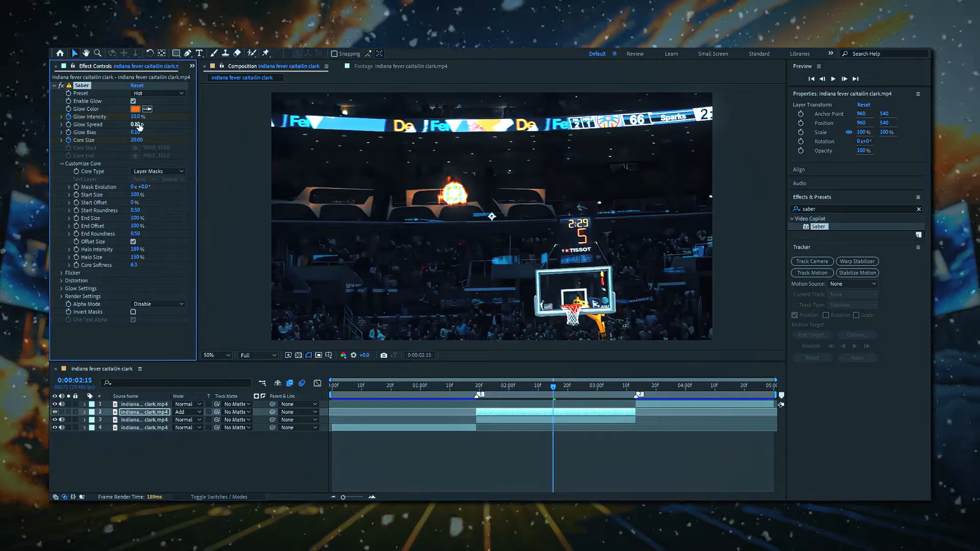
pyautogui.moveTo(116, 131)
pyautogui.mouseDown()
pyautogui.moveTo(148, 132)
pyautogui.moveTo(120, 131)
pyautogui.mouseUp()
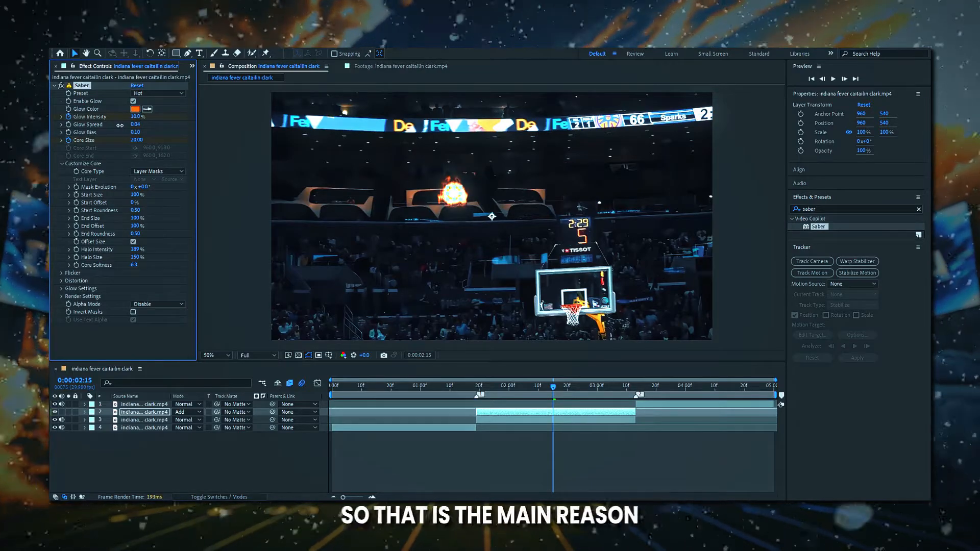
pyautogui.moveTo(132, 116); pyautogui.dragTo(131, 116)
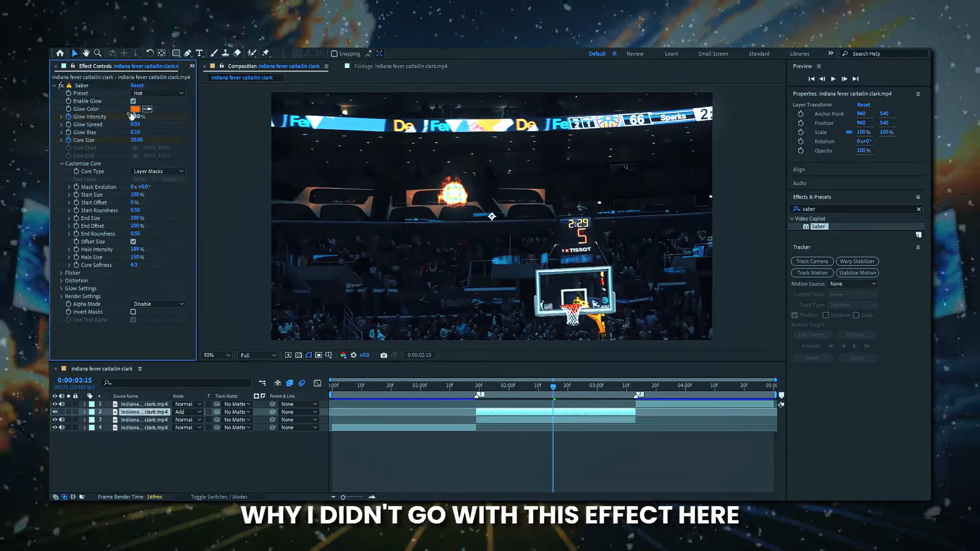
pyautogui.write('20')
pyautogui.press('Return')
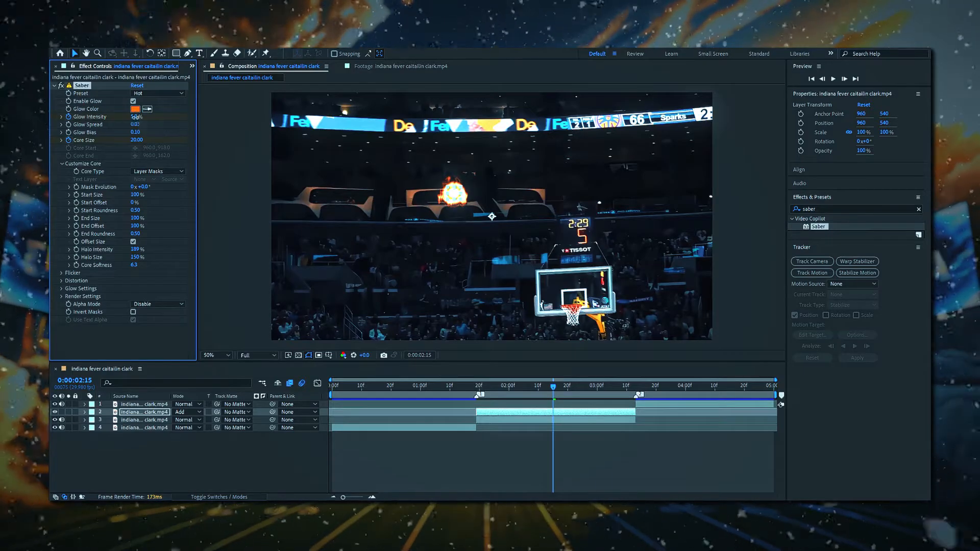
# Preview the animated glow on the timeline at Quarter resolution.
pyautogui.press('space')
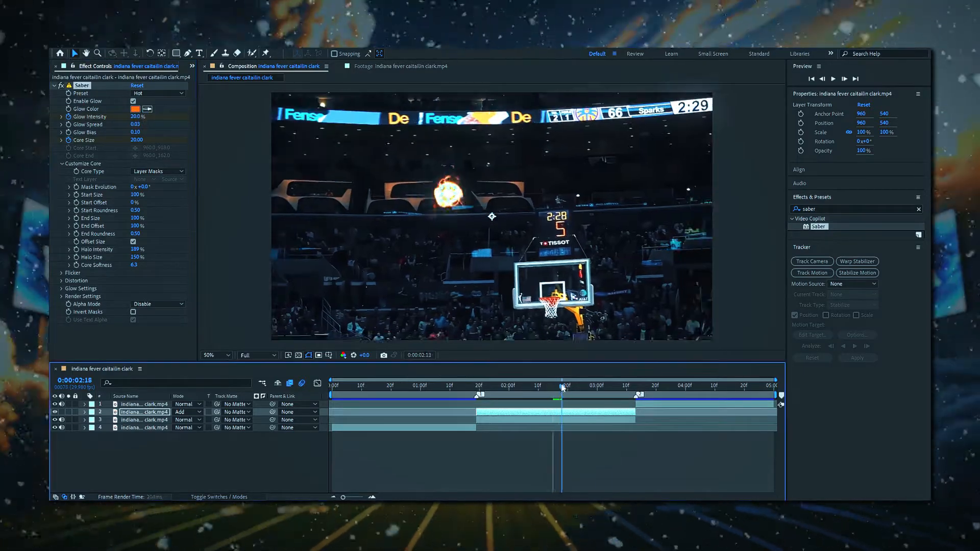
pyautogui.moveTo(513, 387); pyautogui.dragTo(476, 386)
pyautogui.press('space')
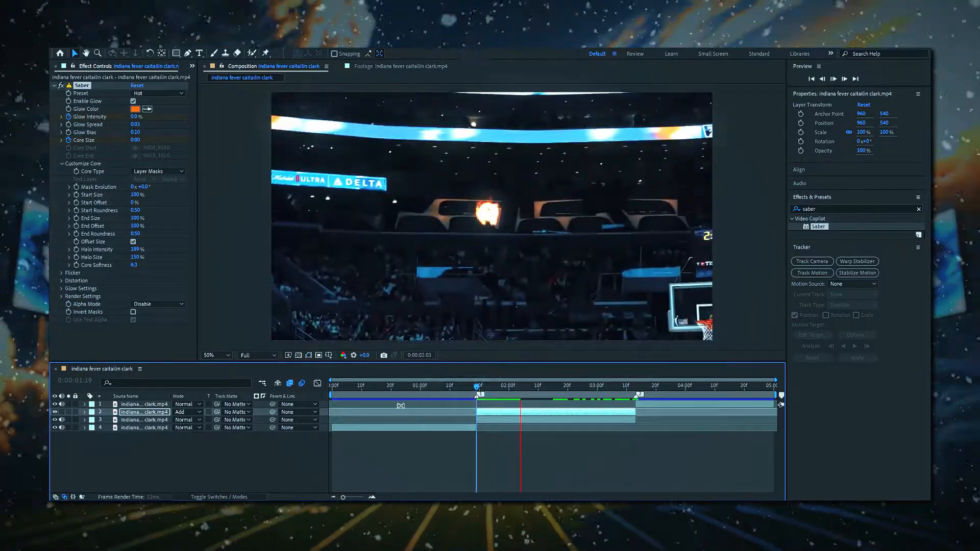
pyautogui.press('space')
pyautogui.click(272, 355)
pyautogui.click(260, 409)
pyautogui.moveTo(536, 386); pyautogui.dragTo(461, 386)
pyautogui.press('space')
pyautogui.press('space')
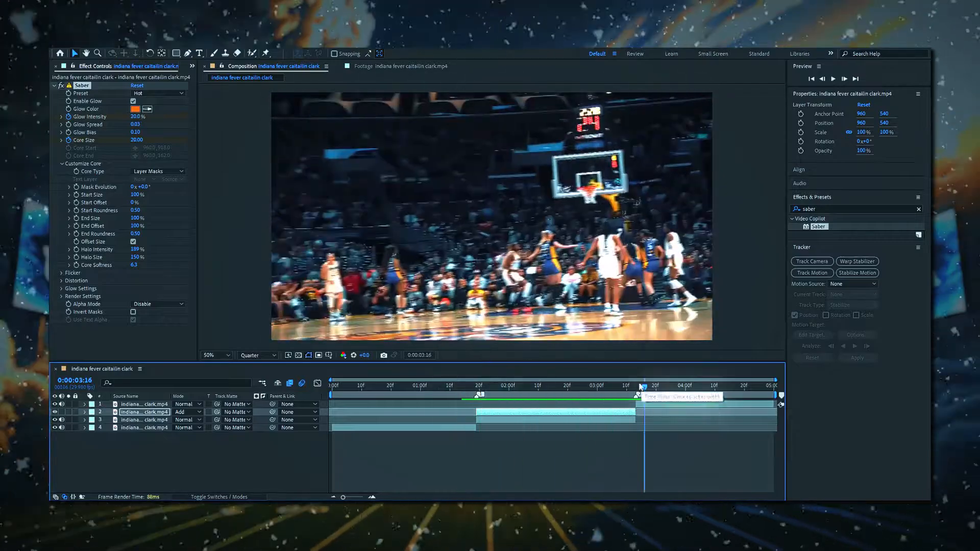
# Delete the Saber effect at 0:00:01:19 and apply a fresh Saber to the ball layer.
pyautogui.moveTo(641, 386); pyautogui.dragTo(476, 386)
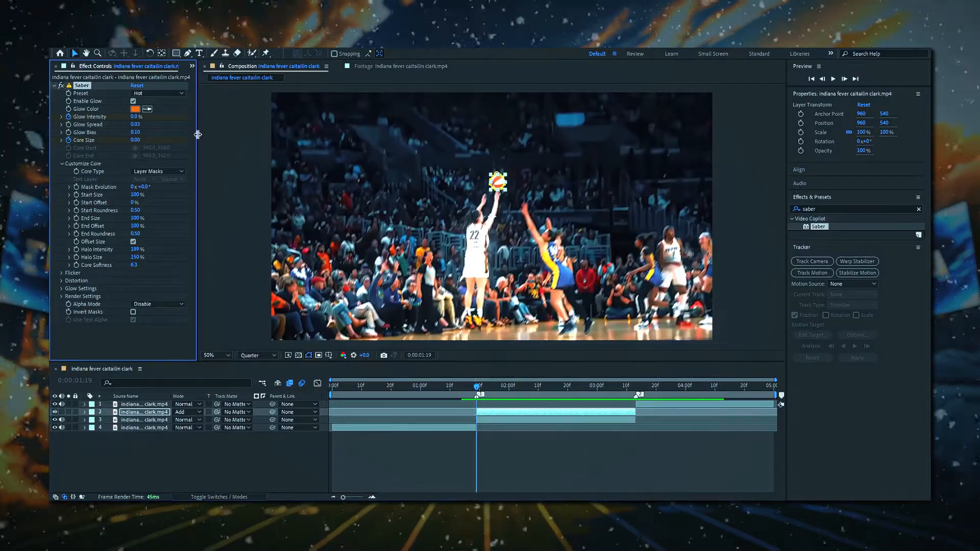
pyautogui.press('Delete')
pyautogui.moveTo(817, 226); pyautogui.dragTo(179, 148)
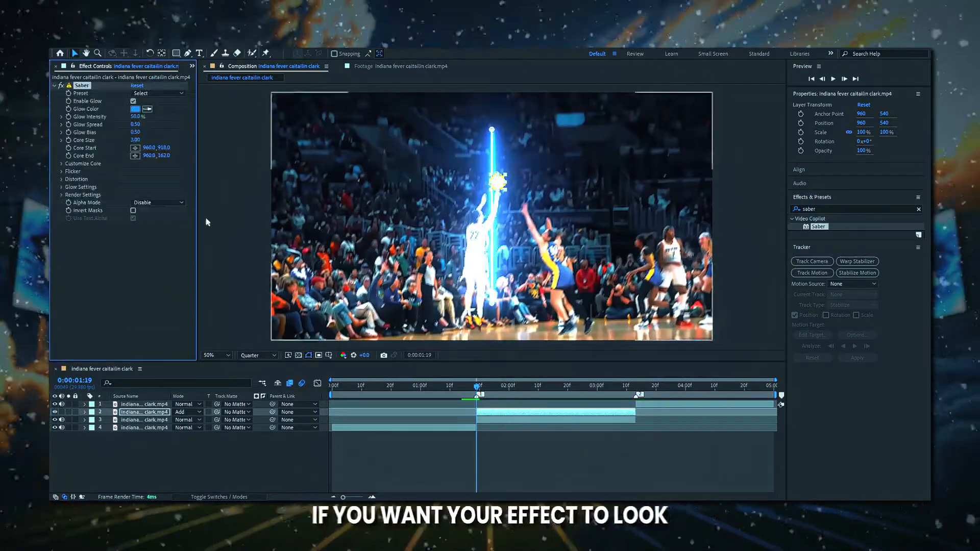
# Set the new Saber's core type to Layer Masks and apply the Fire preset.
pyautogui.click(63, 163)
pyautogui.click(173, 171)
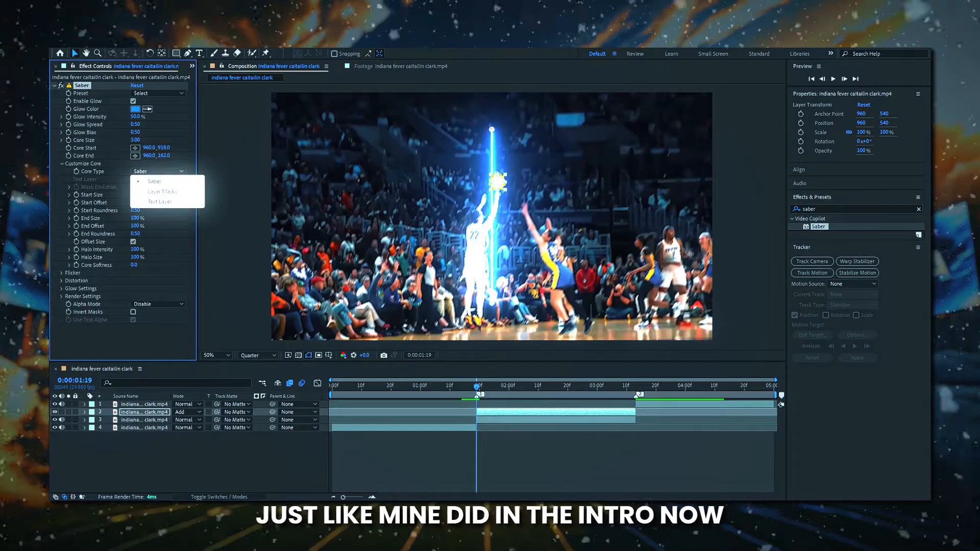
pyautogui.click(185, 182)
pyautogui.click(158, 93)
pyautogui.click(168, 131)
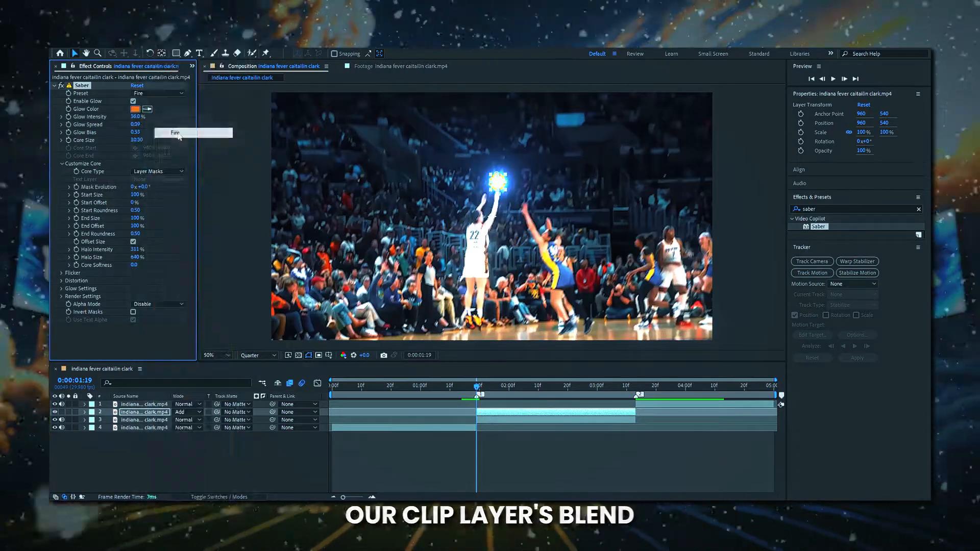
# Switch the preview to Full resolution and set Saber's core size to 2.
pyautogui.click(267, 356)
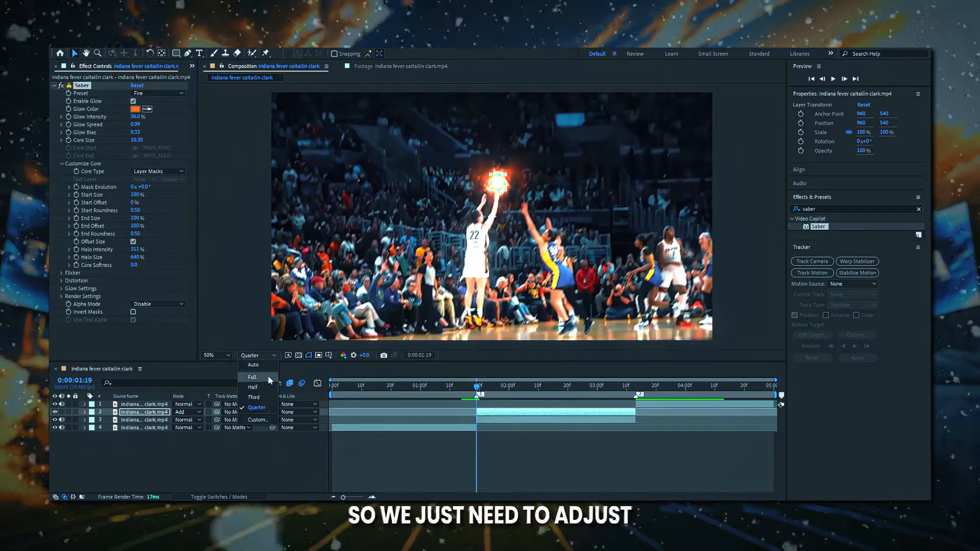
pyautogui.click(269, 377)
pyautogui.click(139, 140)
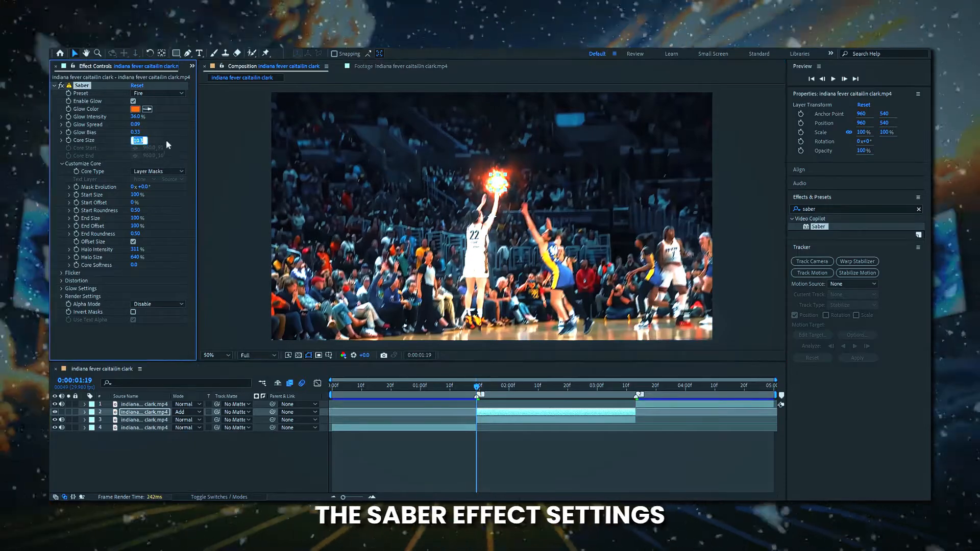
pyautogui.write('5')
pyautogui.press('Return')
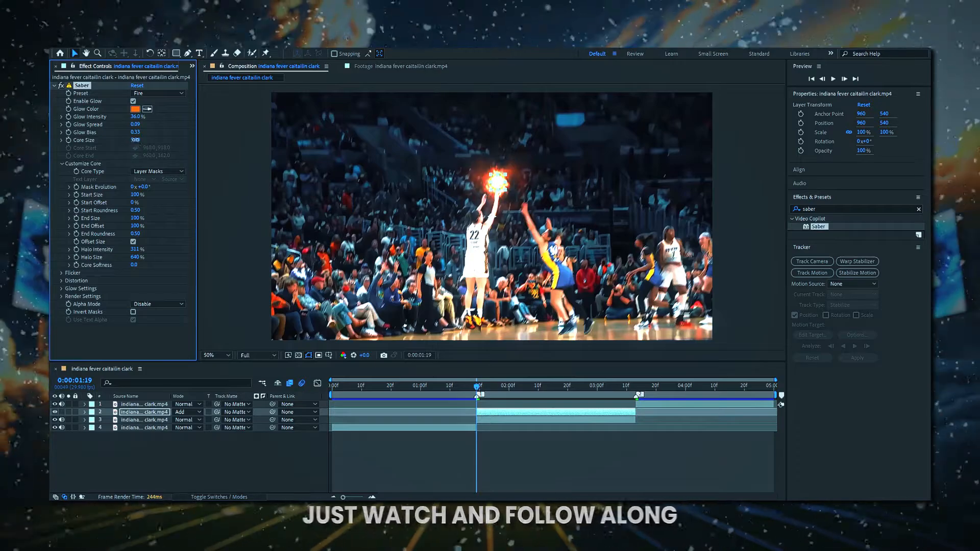
pyautogui.click(137, 140)
pyautogui.write('2')
pyautogui.press('Return')
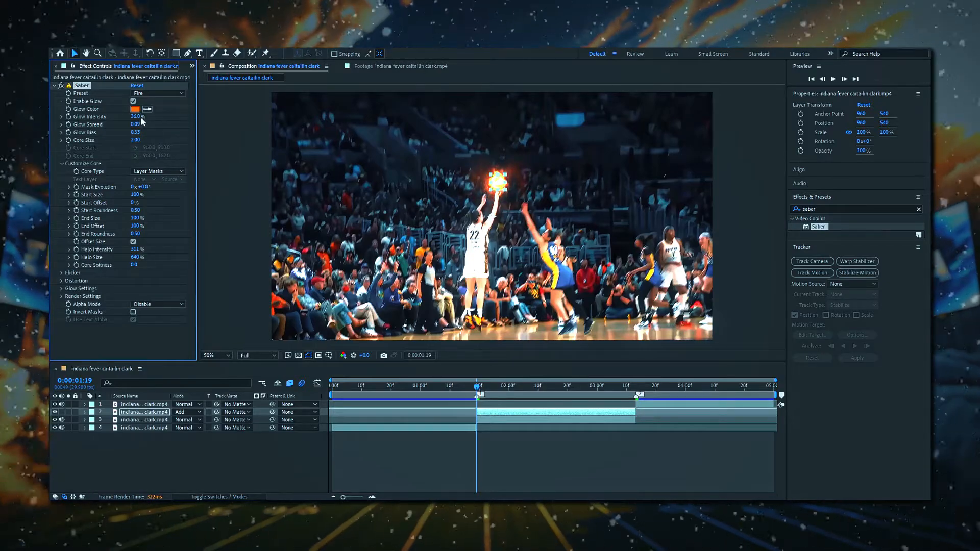
# Keyframe the core size at 0:00:01:19, then set core size to 2 at 0:00:02:08.
pyautogui.click(68, 140)
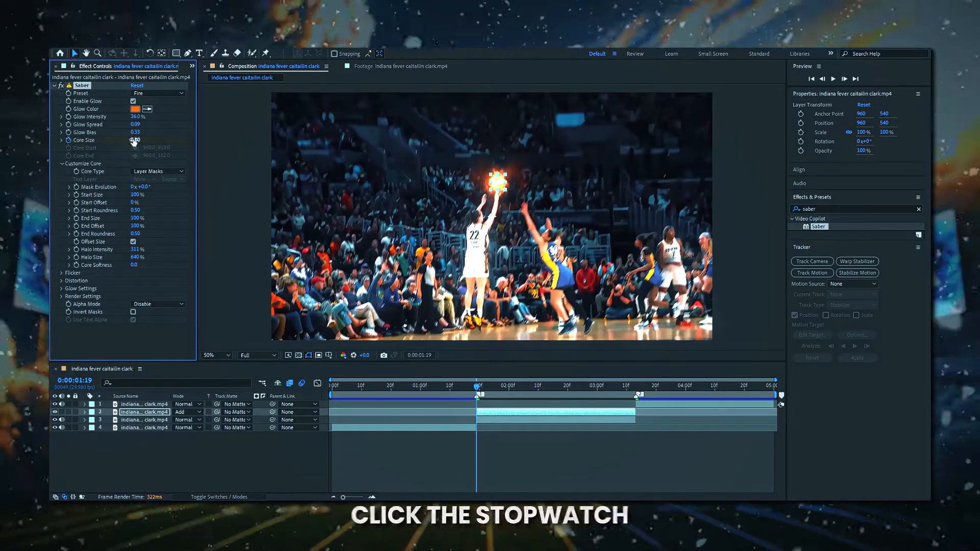
pyautogui.press('Return')
pyautogui.moveTo(477, 389); pyautogui.dragTo(530, 389)
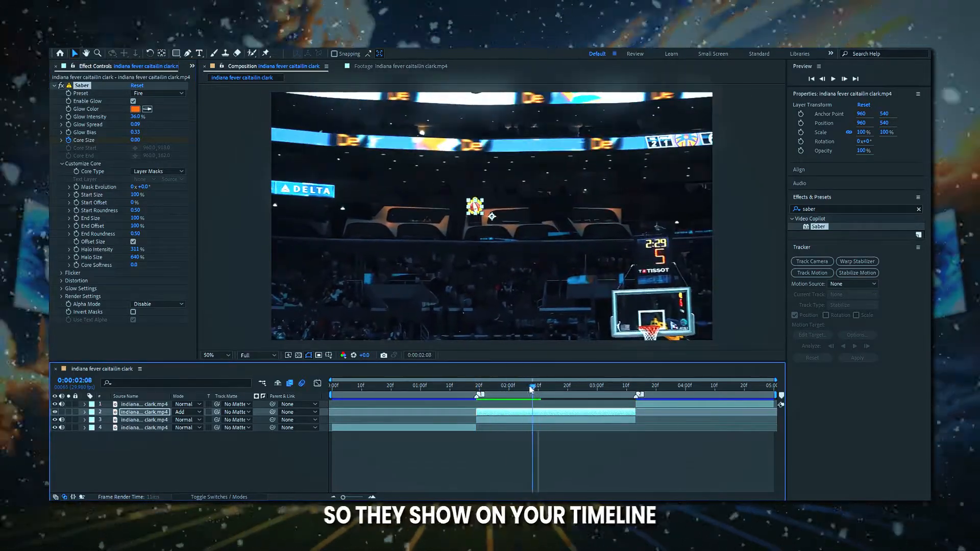
pyautogui.click(135, 140)
pyautogui.write('2')
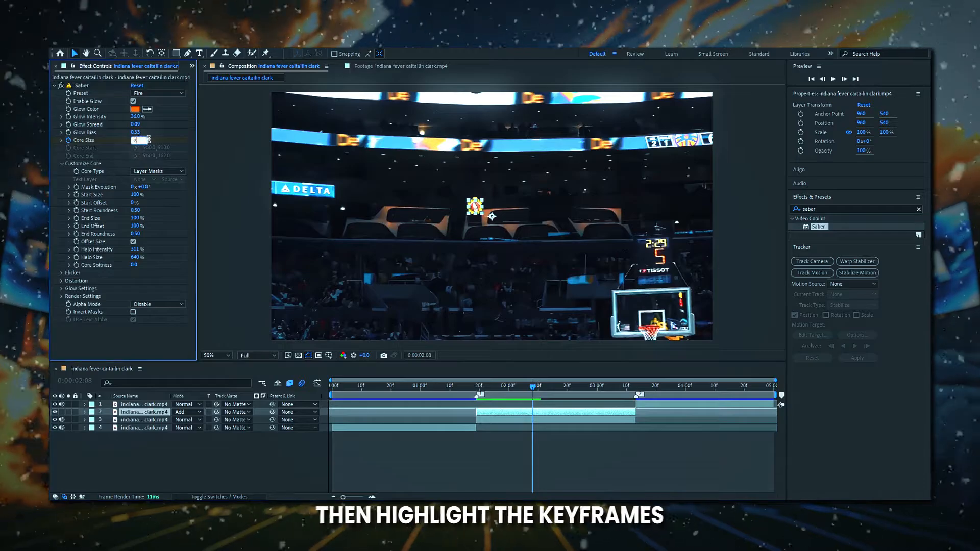
pyautogui.press('Return')
# Set the Saber glow bias to 0.10.
pyautogui.moveTo(134, 133); pyautogui.dragTo(119, 132)
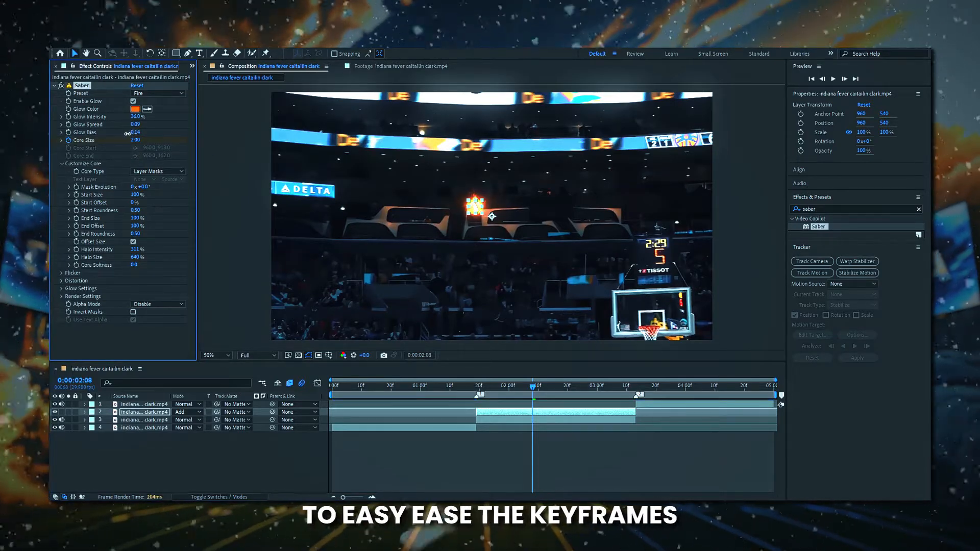
pyautogui.moveTo(126, 133); pyautogui.dragTo(125, 133)
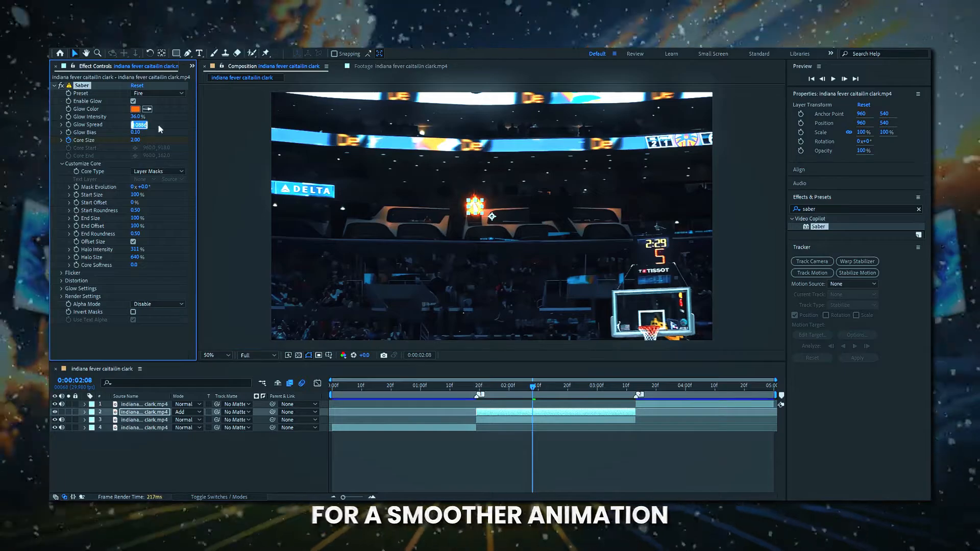
pyautogui.click(181, 124)
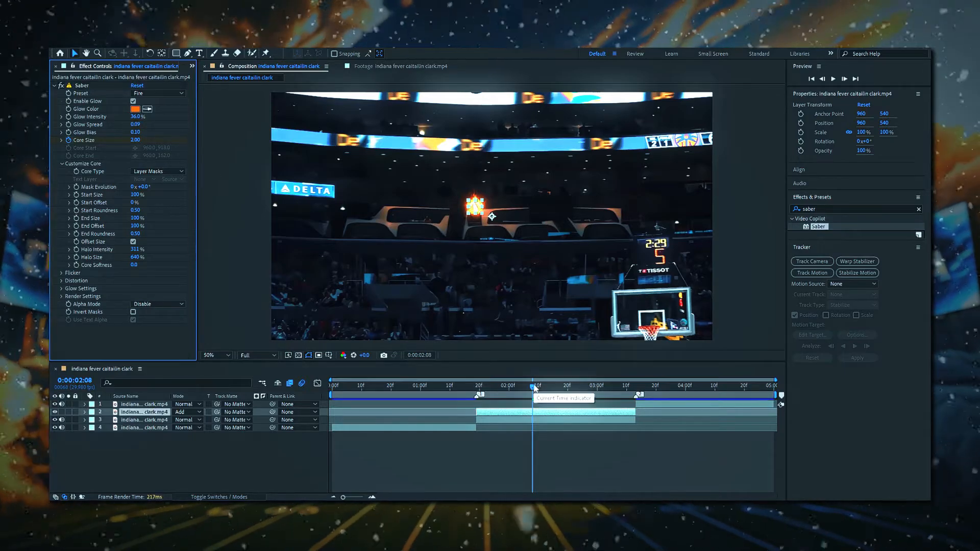
# Add a glow intensity keyframe at 0:00:01:19 and reveal the layer's animated properties in the timeline.
pyautogui.moveTo(533, 388); pyautogui.dragTo(477, 388)
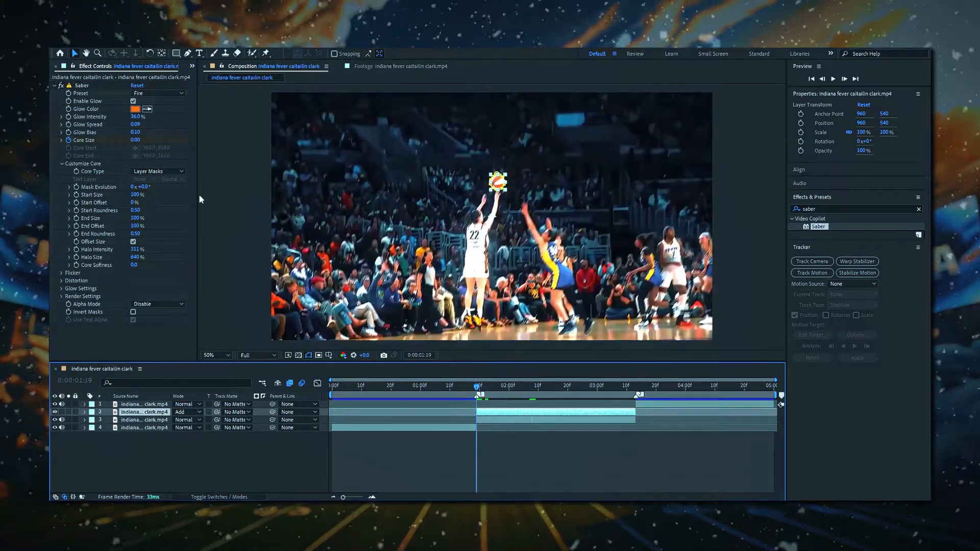
pyautogui.click(68, 117)
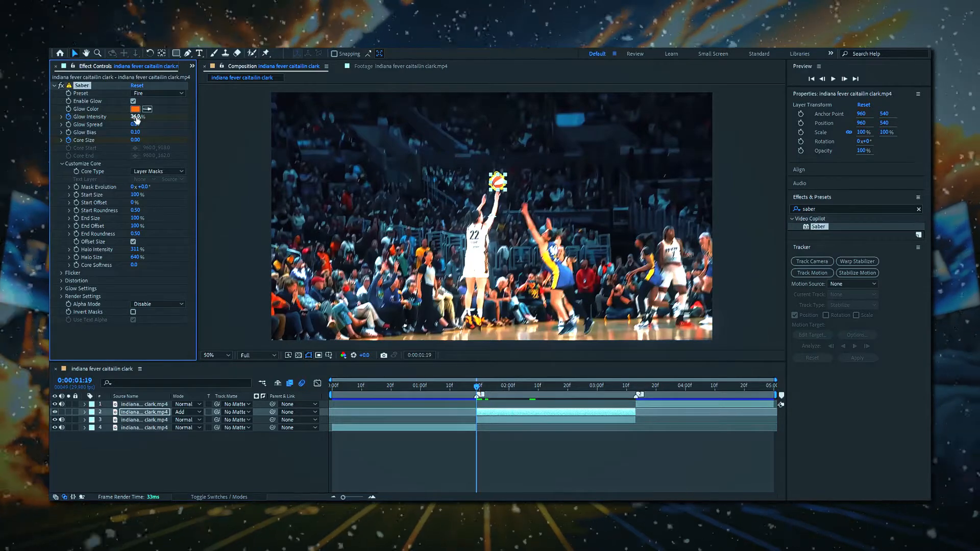
pyautogui.moveTo(477, 388); pyautogui.dragTo(532, 388)
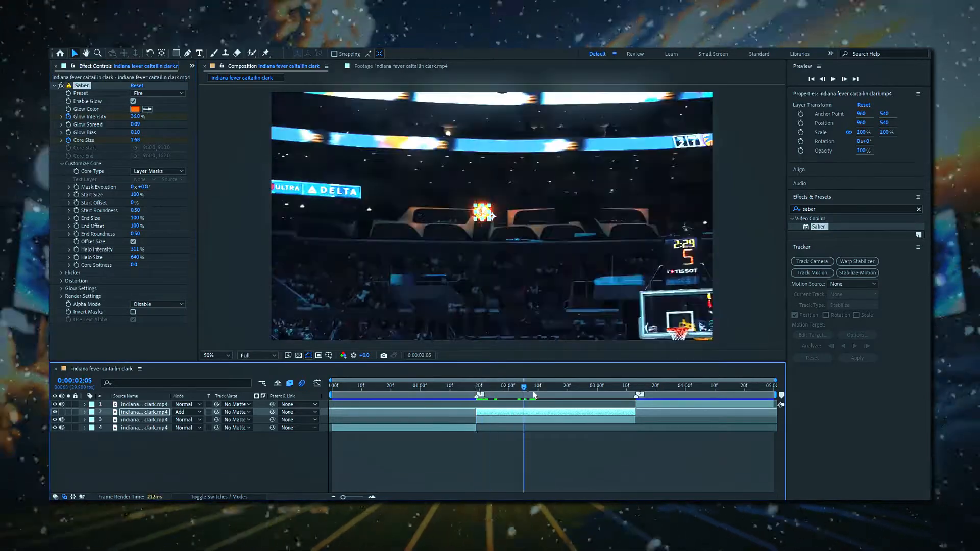
pyautogui.press('u')
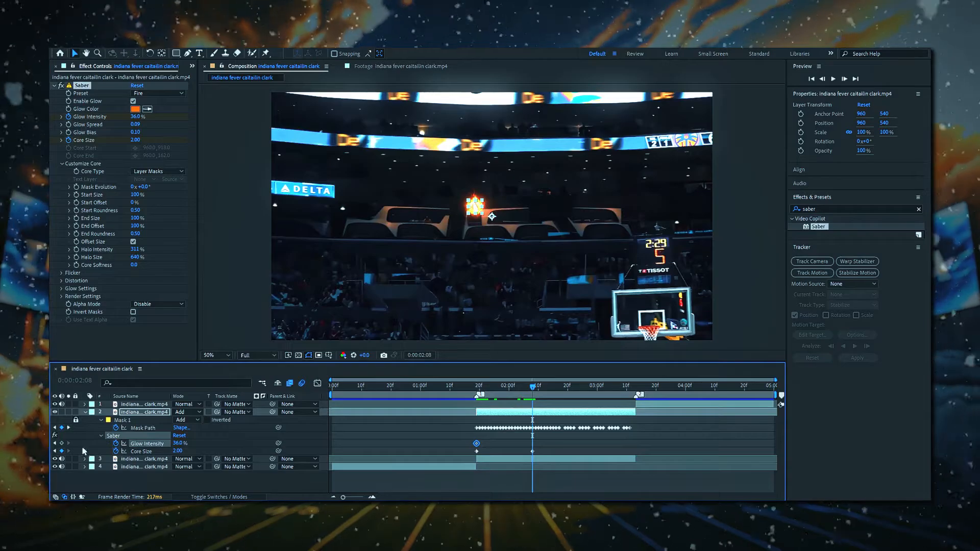
pyautogui.press('j')
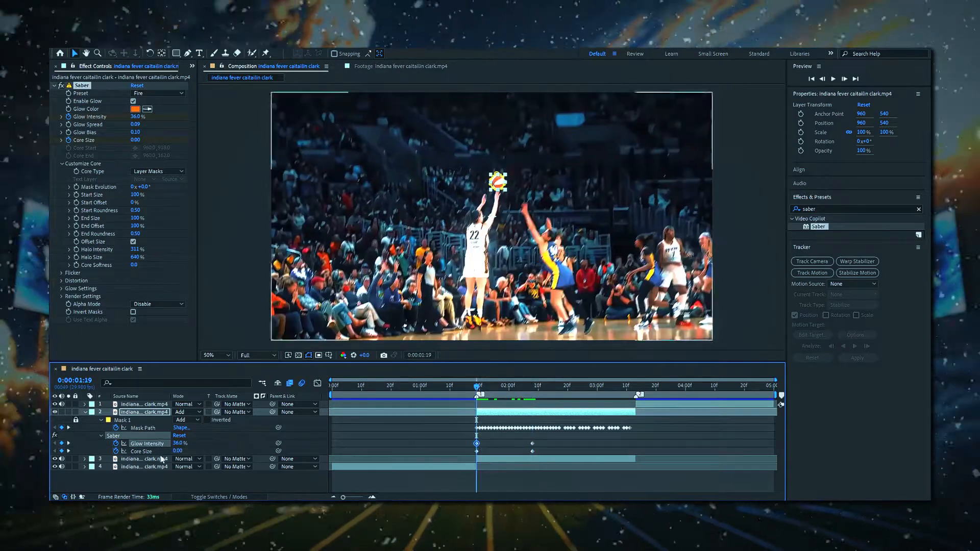
# Select the glow intensity and core size keyframes together to apply easy ease.
pyautogui.moveTo(484, 386); pyautogui.dragTo(524, 387)
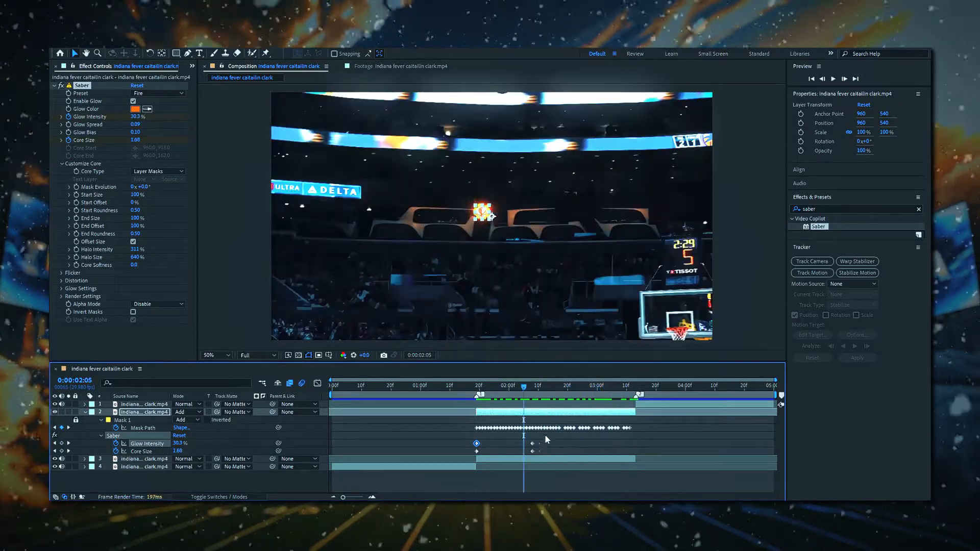
pyautogui.moveTo(547, 438); pyautogui.dragTo(469, 452)
pyautogui.press('u')
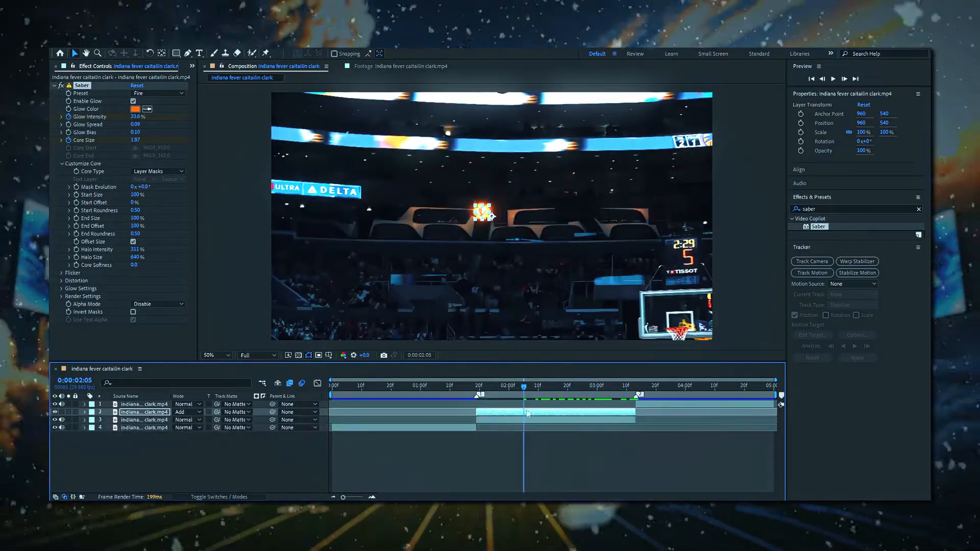
# Collapse the Saber effect and preview the animation from the start of the composition.
pyautogui.moveTo(509, 388)
pyautogui.mouseDown()
pyautogui.moveTo(479, 382)
pyautogui.moveTo(494, 379)
pyautogui.mouseUp()
pyautogui.click(53, 85)
pyautogui.press('space')
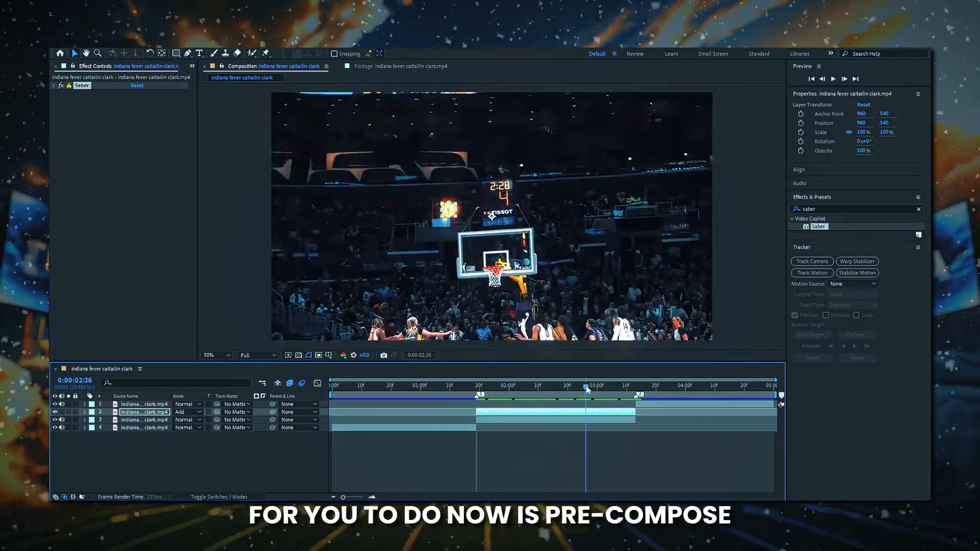
pyautogui.moveTo(583, 411); pyautogui.dragTo(327, 415)
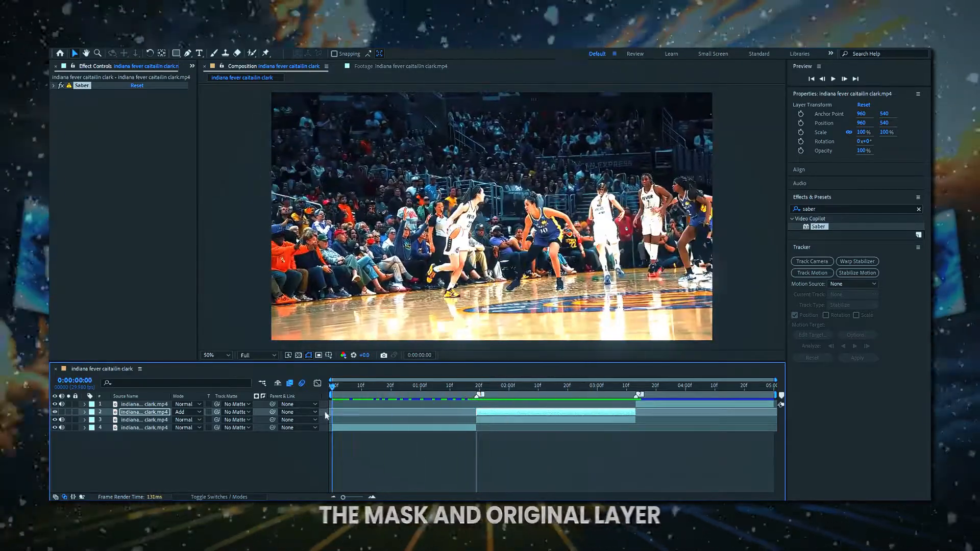
pyautogui.press('space')
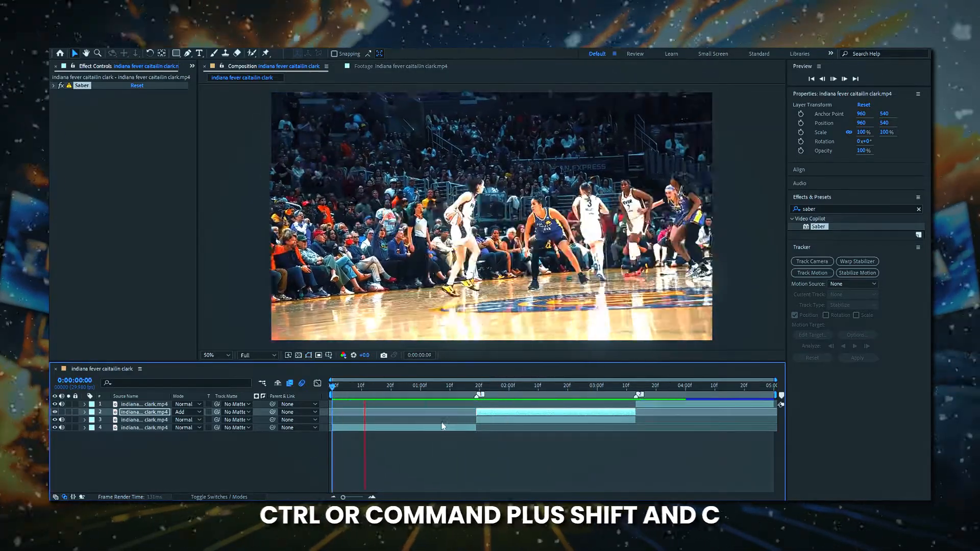